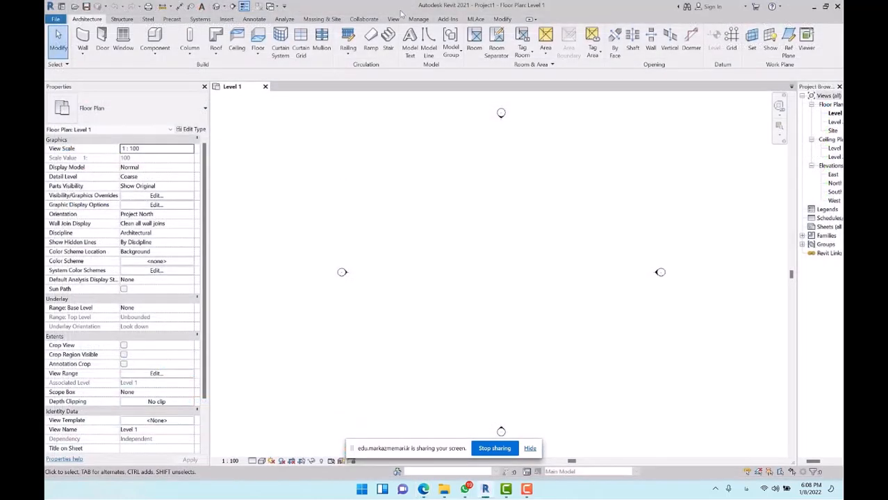
{"action": "left_click", "coordinate": [393, 20]}
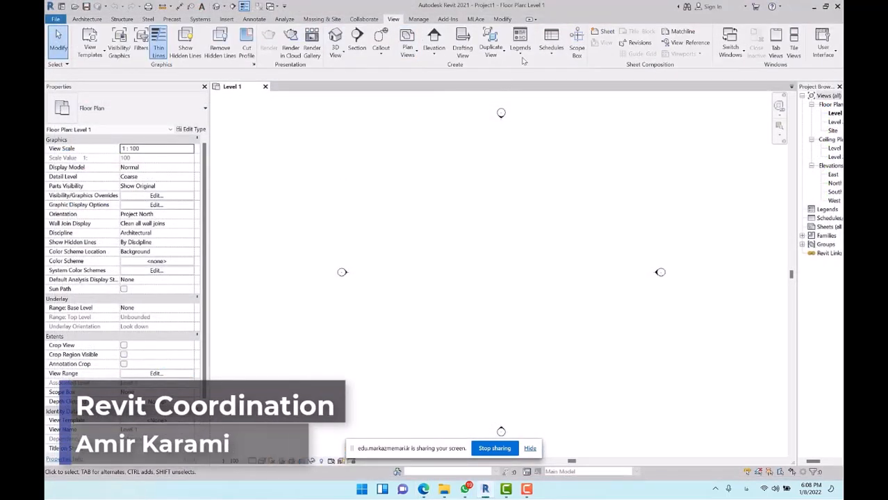
{"action": "left_click", "coordinate": [547, 55]}
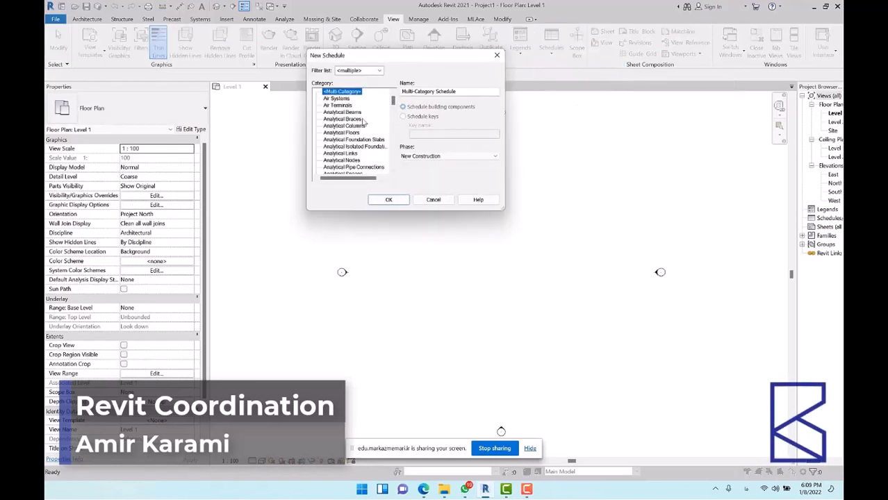
{"action": "left_click_drag", "start_coordinate": [373, 59], "coordinate": [372, 98]}
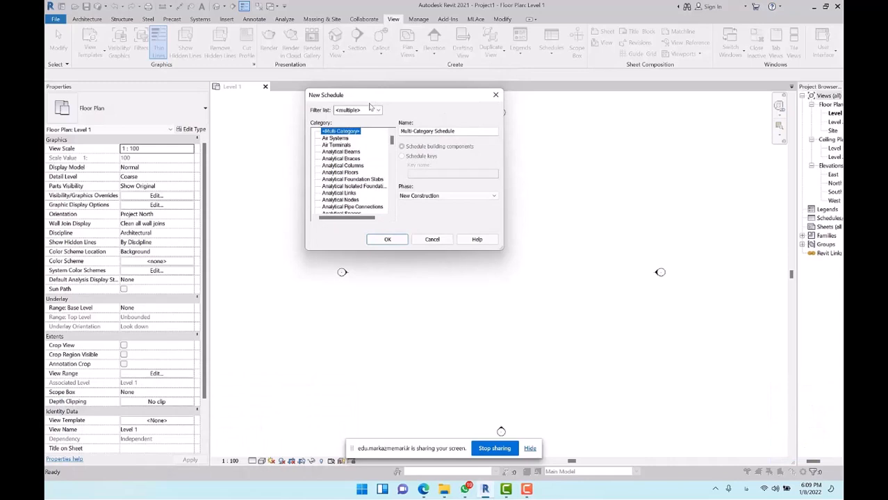
{"action": "left_click", "coordinate": [340, 158]}
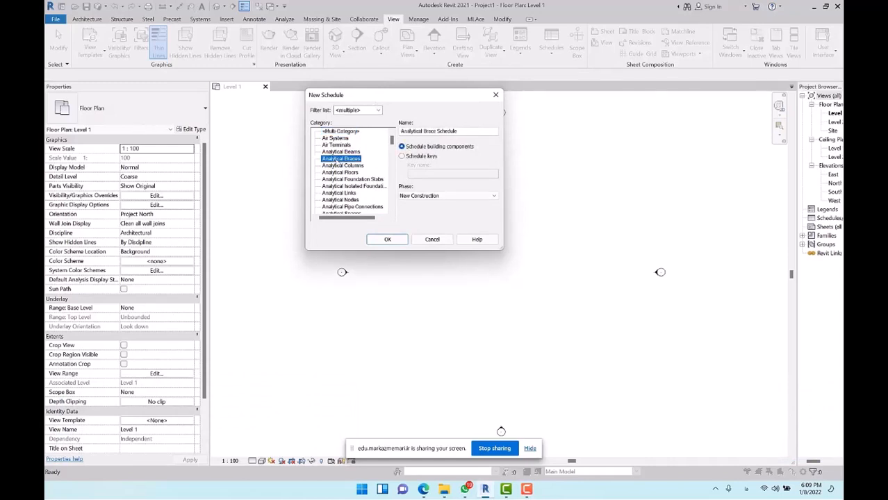
{"action": "key", "text": "alt+shift"}
{"action": "key", "text": "p"}
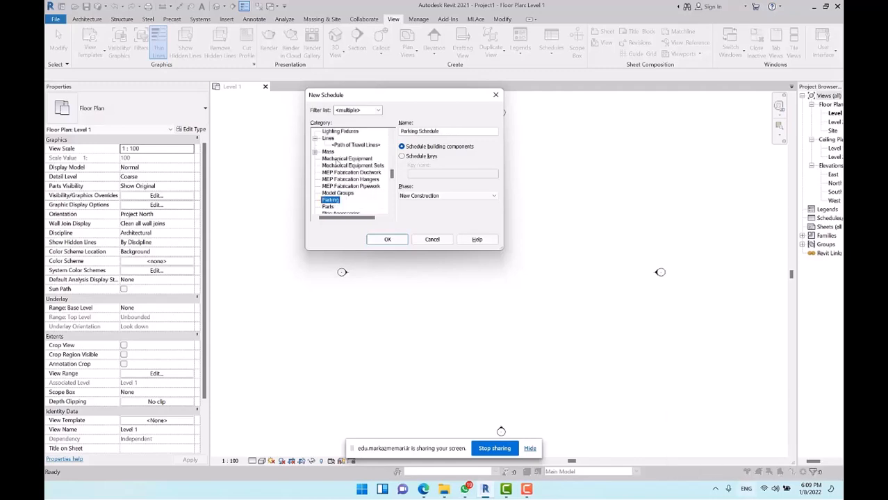
{"action": "scroll", "coordinate": [344, 208], "scroll_direction": "down", "scroll_amount": 1}
{"action": "left_click", "coordinate": [328, 200]}
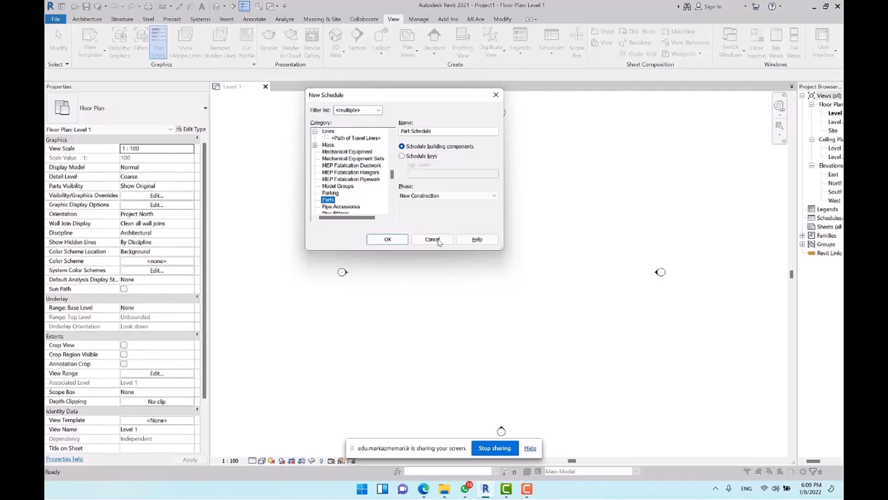
{"action": "left_click", "coordinate": [437, 241]}
Draw a straight Generic - 200mm wall about 11900 mm long on Level 1 in the default 3D view.
{"action": "left_click", "coordinate": [217, 7]}
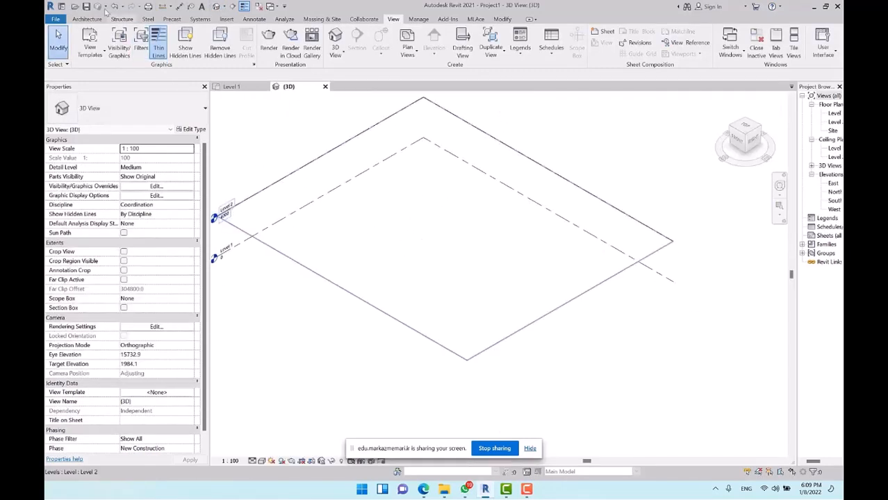
{"action": "left_click", "coordinate": [86, 18]}
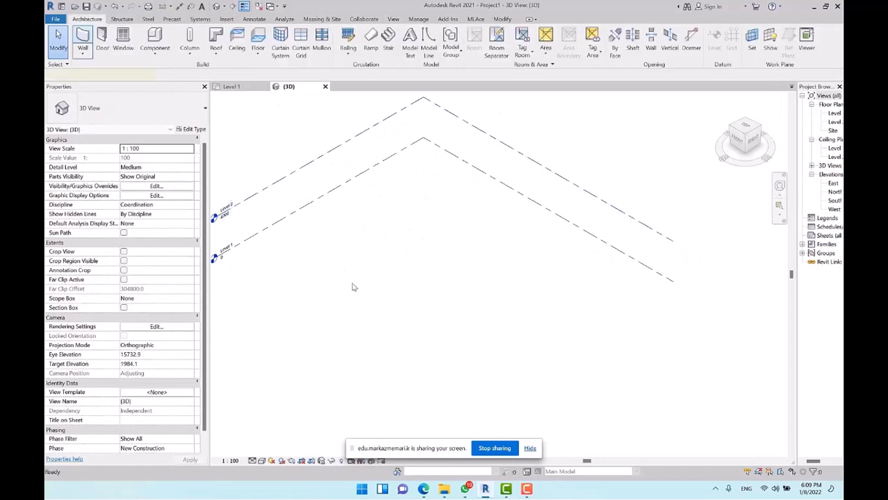
{"action": "left_click", "coordinate": [331, 281]}
{"action": "left_click", "coordinate": [446, 214]}
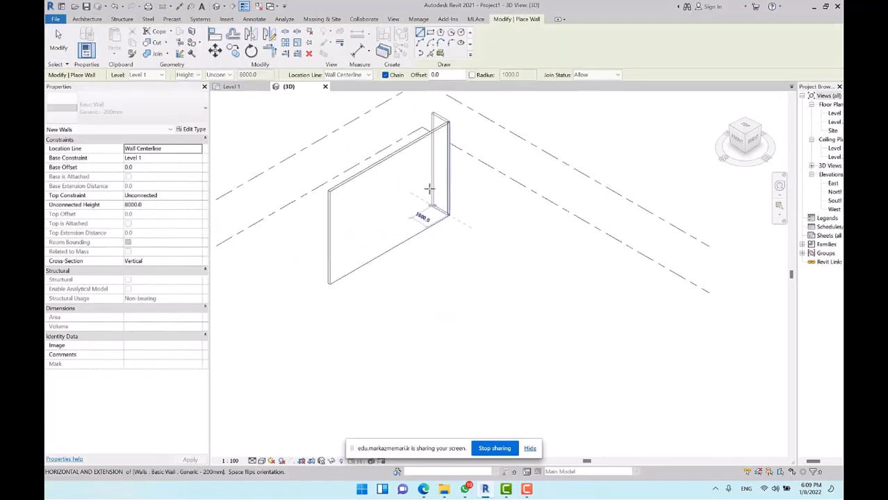
{"action": "scroll", "coordinate": [426, 191], "scroll_direction": "up", "scroll_amount": 4}
{"action": "key", "text": "Escape"}
{"action": "key", "text": "Escape"}
Create parts from the new wall.
{"action": "left_click", "coordinate": [400, 260]}
{"action": "scroll", "coordinate": [435, 292], "scroll_direction": "down", "scroll_amount": 4}
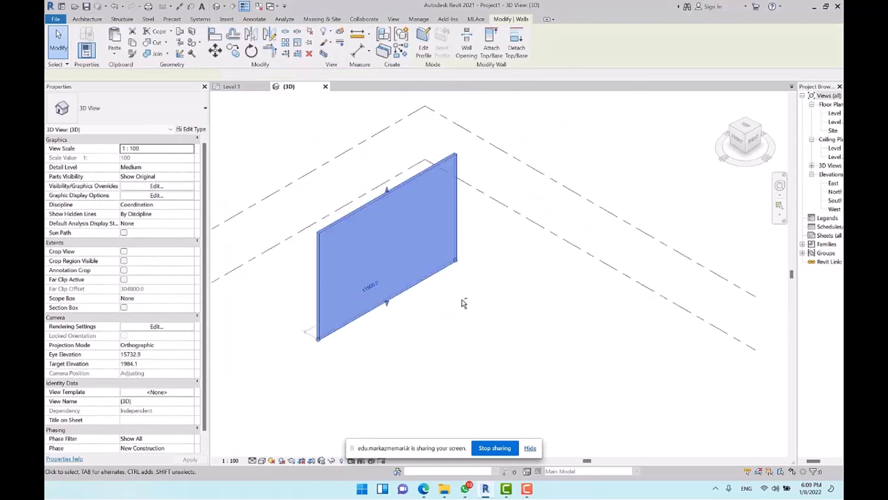
{"action": "middle_click_drag", "start_coordinate": [463, 303], "coordinate": [438, 275], "text": "shift"}
{"action": "left_click", "coordinate": [432, 340]}
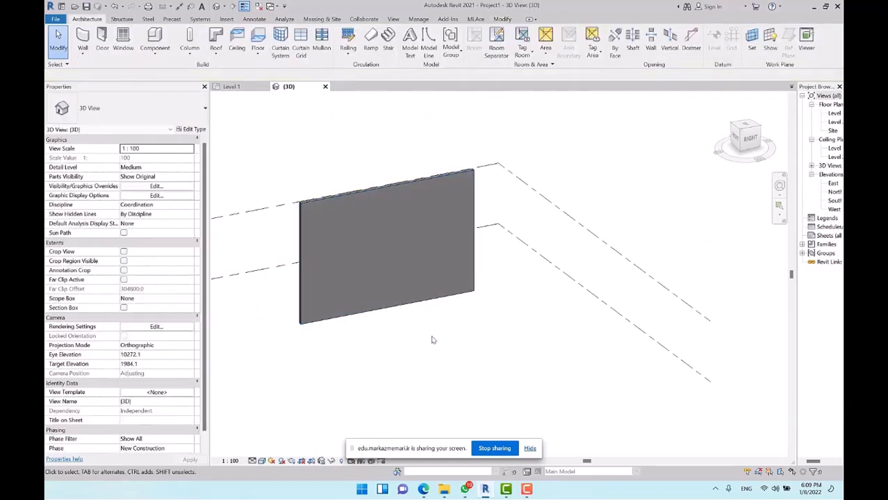
{"action": "middle_click_drag", "start_coordinate": [522, 284], "coordinate": [518, 278], "text": "shift"}
{"action": "left_click", "coordinate": [416, 212]}
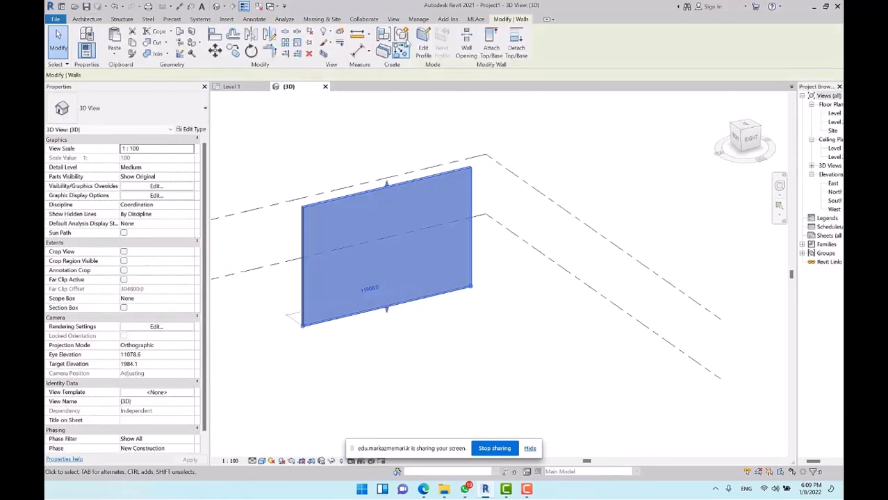
{"action": "left_click", "coordinate": [384, 51]}
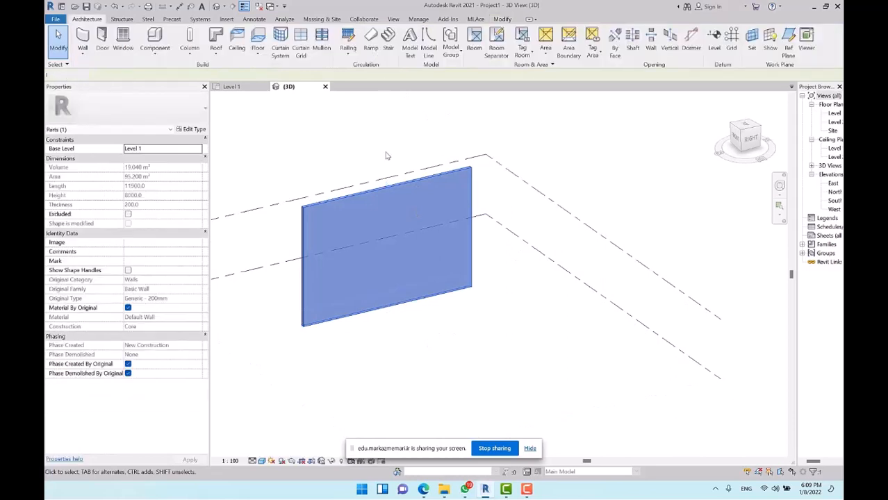
Start dividing the wall part and set the division sketch's work plane to the wall's face.
{"action": "middle_click_drag", "start_coordinate": [419, 243], "coordinate": [427, 231]}
{"action": "left_click", "coordinate": [409, 194]}
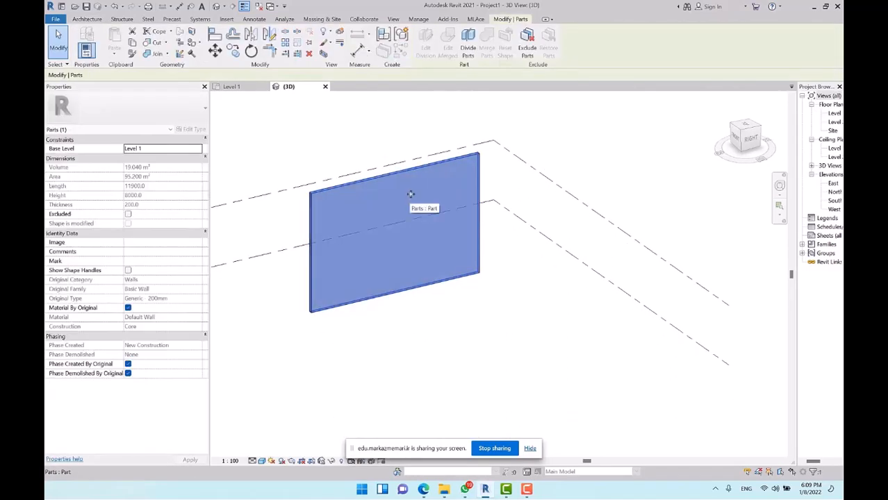
{"action": "left_click", "coordinate": [467, 40]}
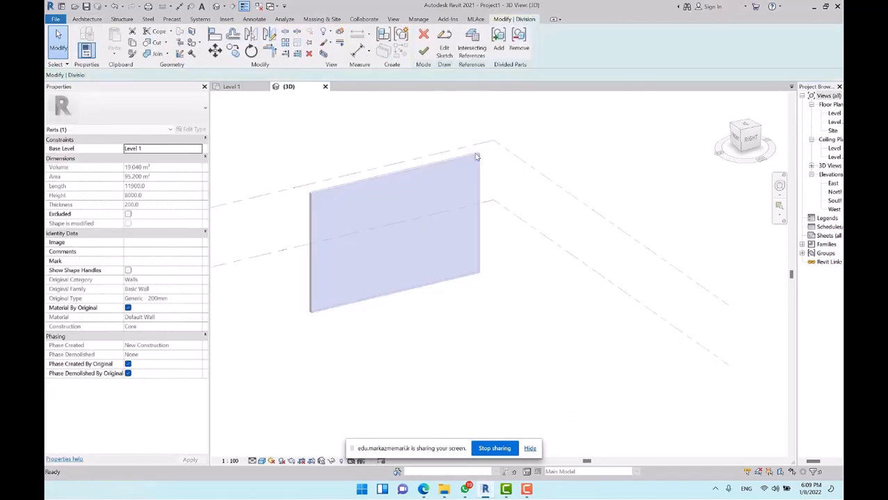
{"action": "left_click", "coordinate": [444, 47]}
{"action": "left_click", "coordinate": [505, 40]}
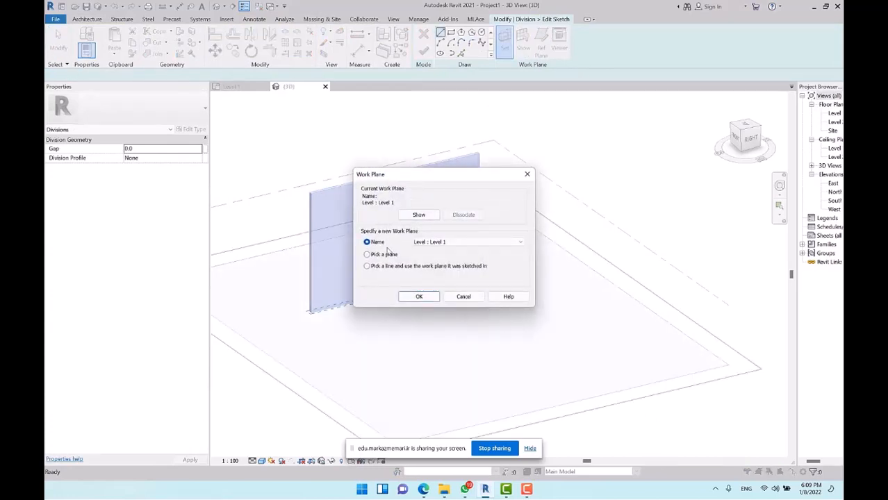
{"action": "left_click", "coordinate": [387, 256]}
{"action": "left_click", "coordinate": [420, 297]}
{"action": "left_click", "coordinate": [384, 200]}
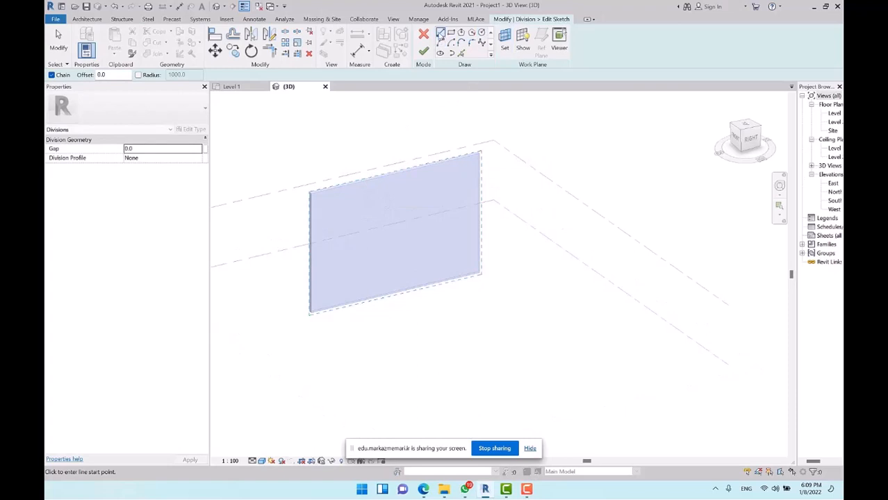
Sketch two roughly horizontal division lines across the wall face, one in the upper area and one lower down.
{"action": "left_click", "coordinate": [309, 213]}
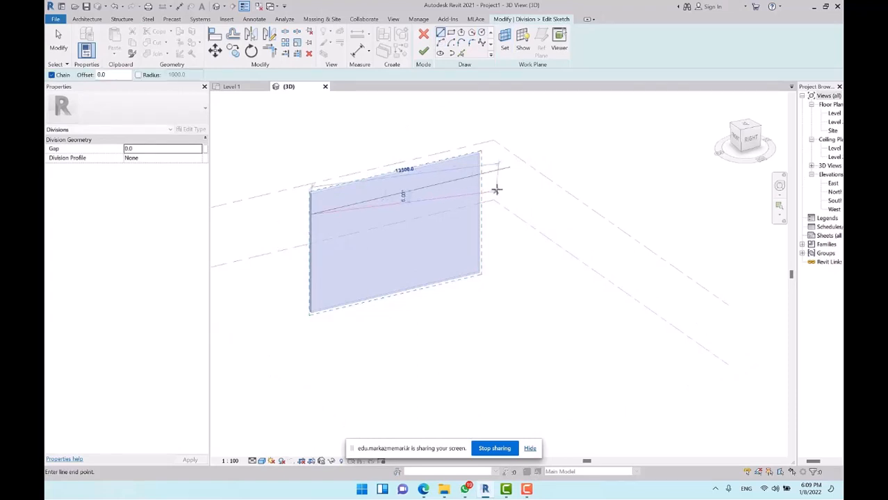
{"action": "left_click", "coordinate": [497, 190]}
{"action": "key", "text": "Escape"}
{"action": "left_click", "coordinate": [288, 280]}
{"action": "left_click", "coordinate": [508, 228]}
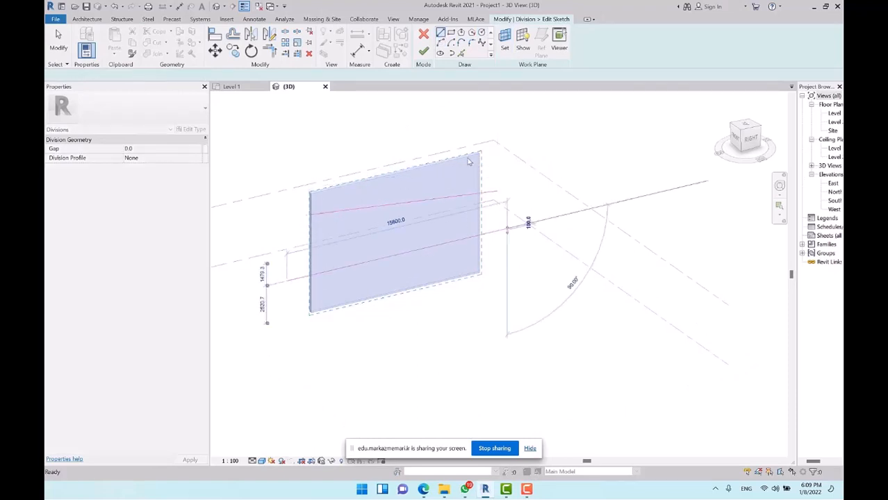
{"action": "key", "text": "Escape"}
Sketch two slanted, roughly vertical division lines crossing the wall's full height and finish the part division.
{"action": "left_click", "coordinate": [411, 323]}
{"action": "left_click", "coordinate": [443, 142]}
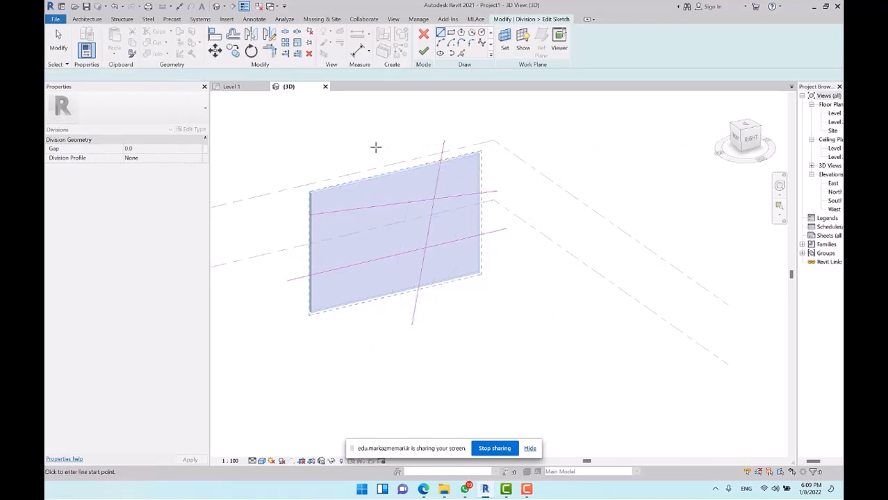
{"action": "left_click", "coordinate": [375, 147]}
{"action": "left_click", "coordinate": [349, 344]}
{"action": "left_click", "coordinate": [424, 51]}
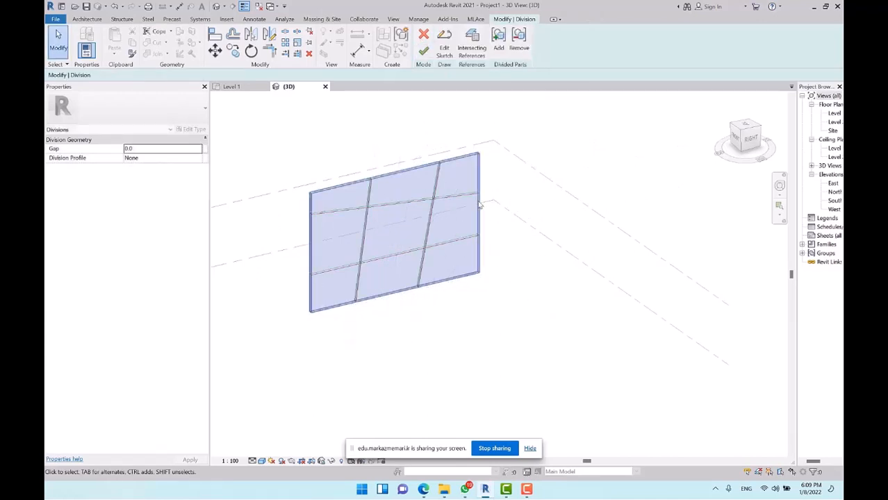
{"action": "left_click", "coordinate": [424, 50]}
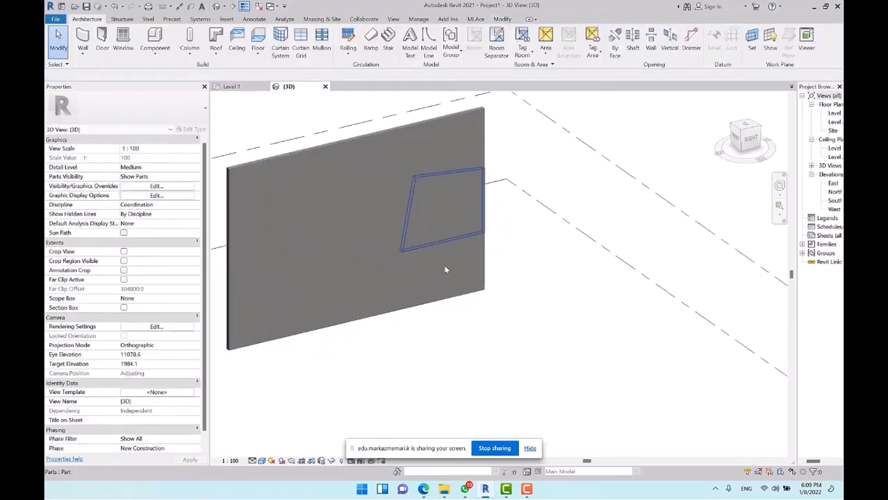
Enable Show Shape Handles for the upper right corner part and pull its front face outward from the wall.
{"action": "middle_click_drag", "start_coordinate": [445, 270], "coordinate": [547, 288], "text": "shift"}
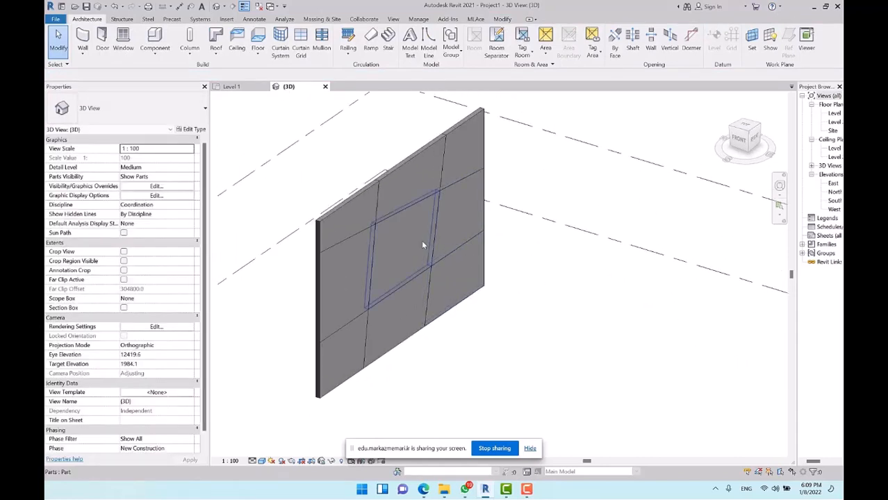
{"action": "left_click", "coordinate": [466, 164]}
{"action": "left_click", "coordinate": [129, 270]}
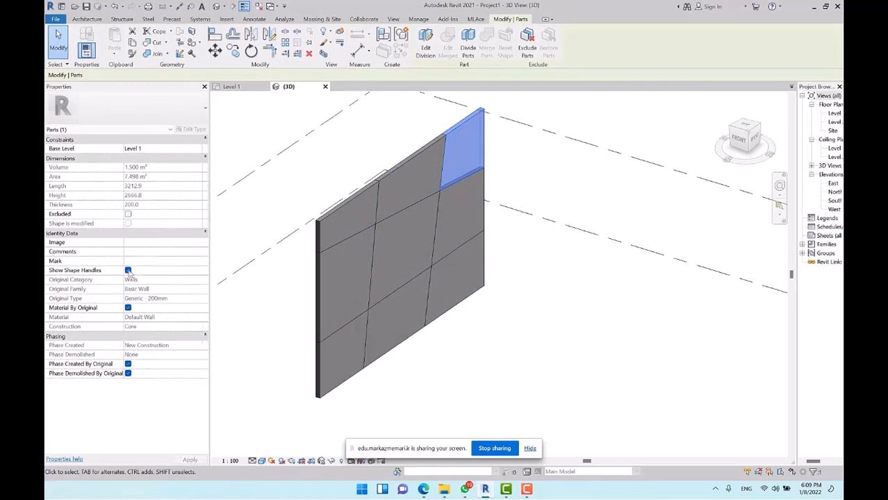
{"action": "left_click_drag", "start_coordinate": [468, 157], "coordinate": [490, 166]}
{"action": "left_click", "coordinate": [583, 178]}
Enable Show Shape Handles for the middle part at the wall's left end and pull its front face outward.
{"action": "left_click", "coordinate": [355, 268]}
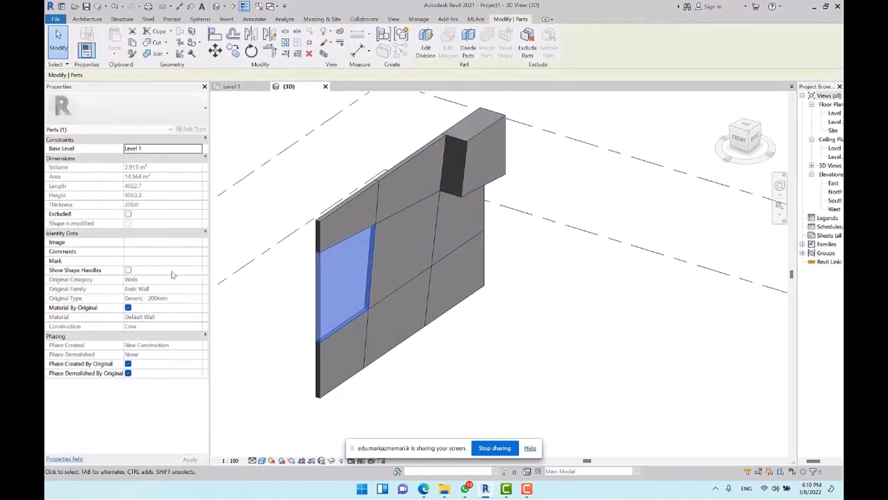
{"action": "left_click", "coordinate": [128, 271]}
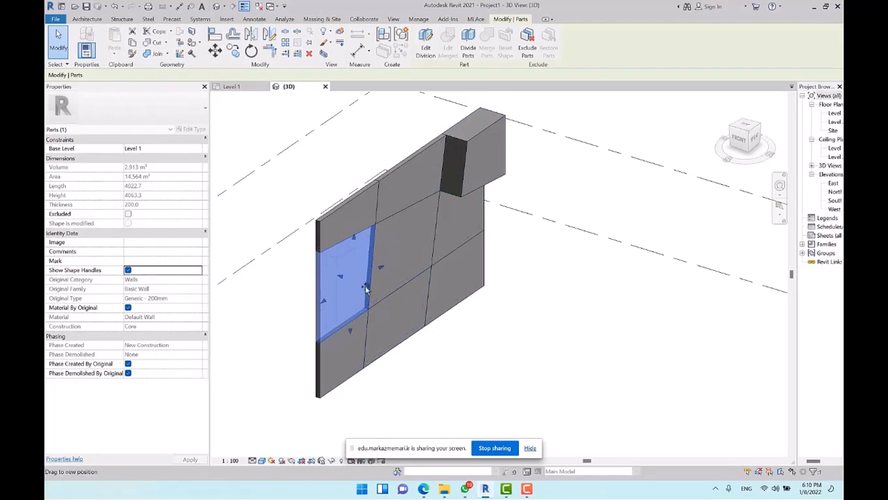
{"action": "left_click_drag", "start_coordinate": [366, 288], "coordinate": [381, 293]}
{"action": "key", "text": "Escape"}
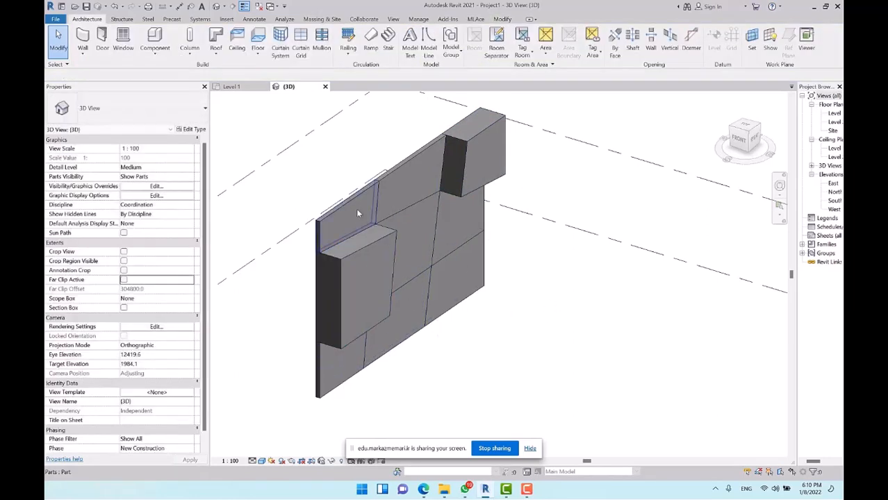
{"action": "left_click", "coordinate": [356, 209]}
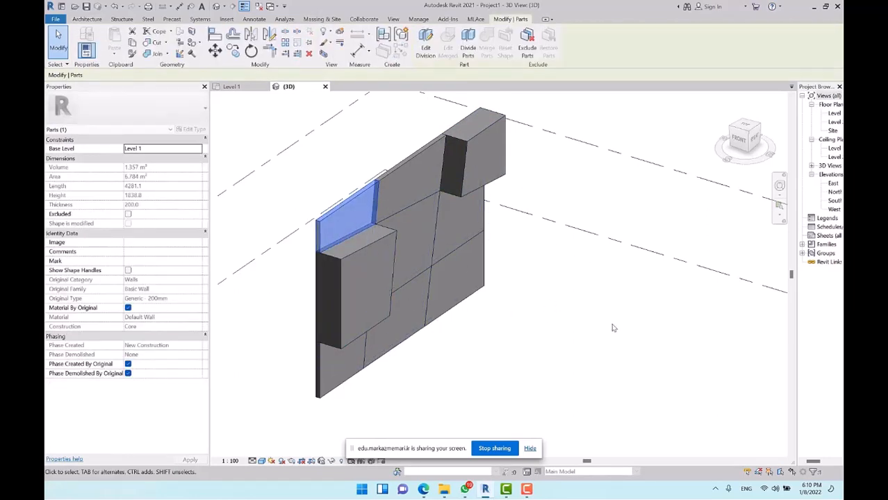
{"action": "key", "text": "Escape"}
{"action": "left_click", "coordinate": [413, 247]}
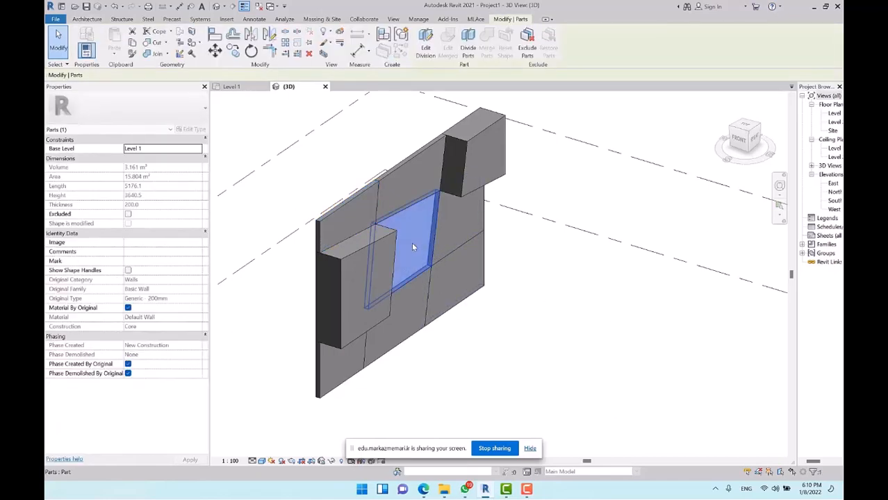
{"action": "key", "text": "Escape"}
Turn off Material By Original for the wall's central part and assign it the Oak Flooring material.
{"action": "left_click", "coordinate": [419, 238]}
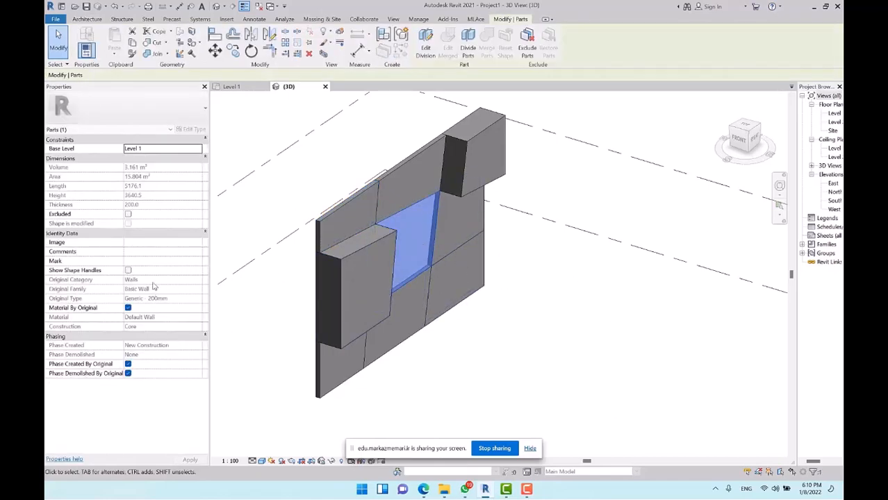
{"action": "left_click", "coordinate": [128, 308]}
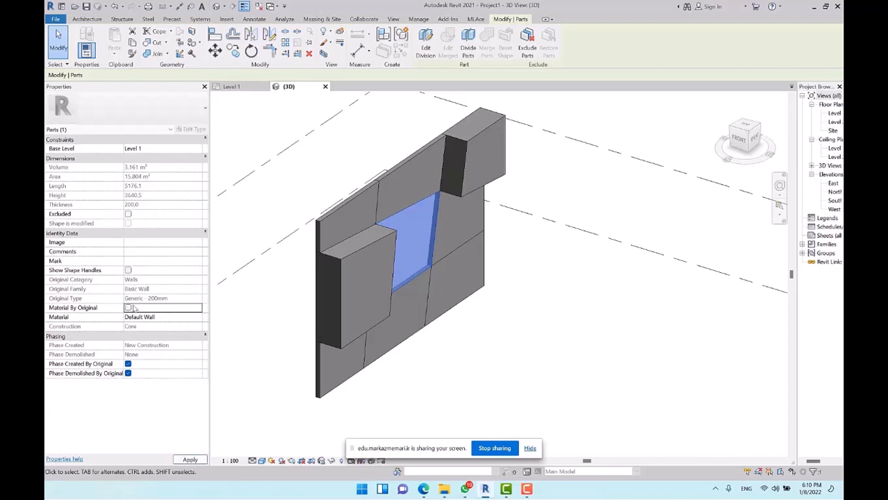
{"action": "left_click", "coordinate": [198, 319]}
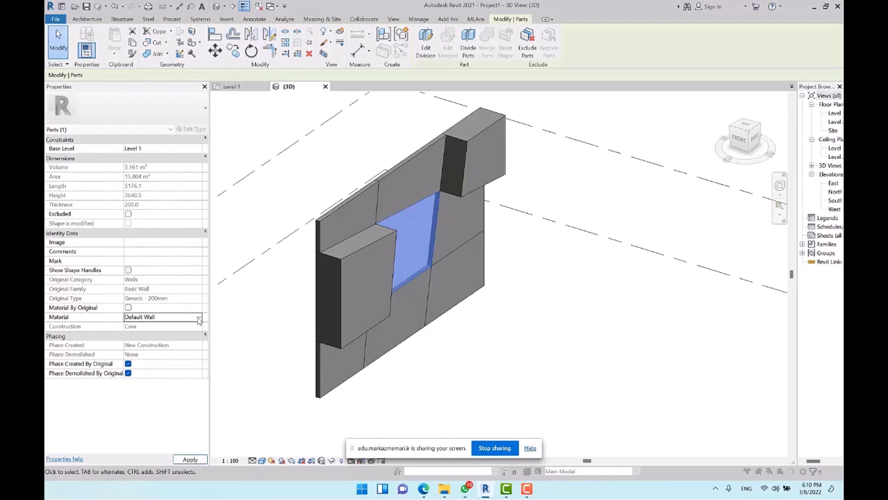
{"action": "left_click", "coordinate": [199, 319]}
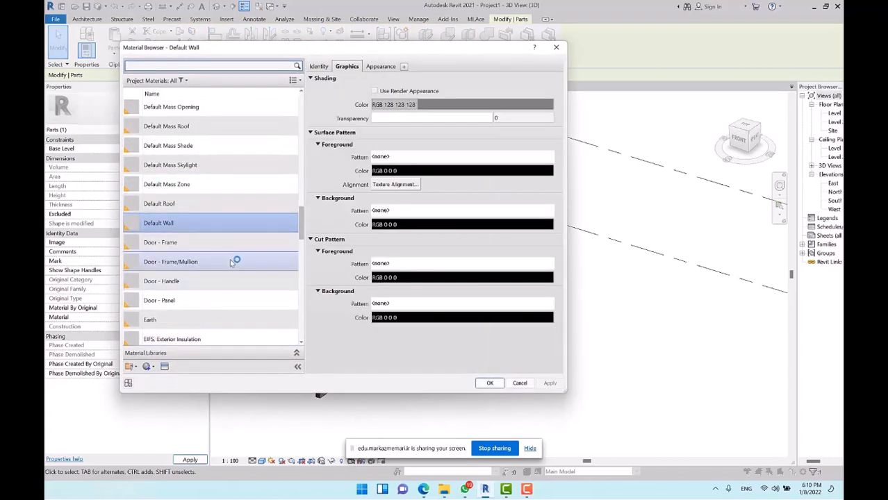
{"action": "scroll", "coordinate": [215, 246], "scroll_direction": "down", "scroll_amount": 6}
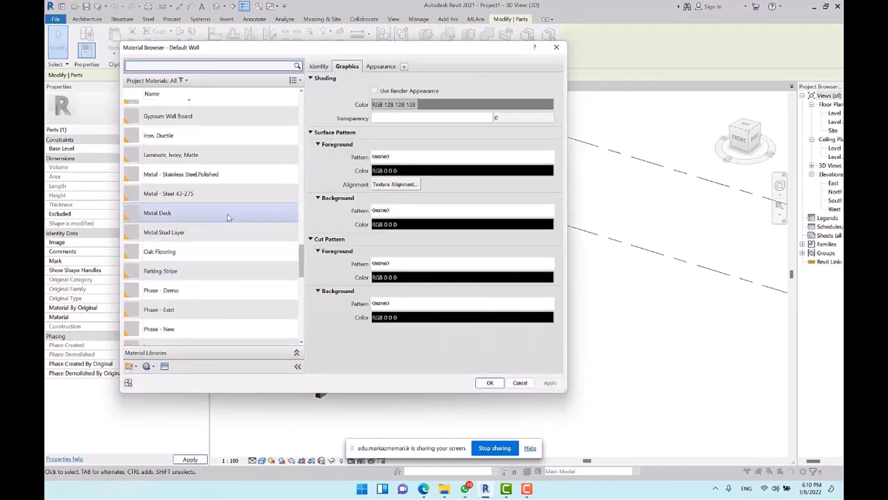
{"action": "left_click", "coordinate": [191, 256]}
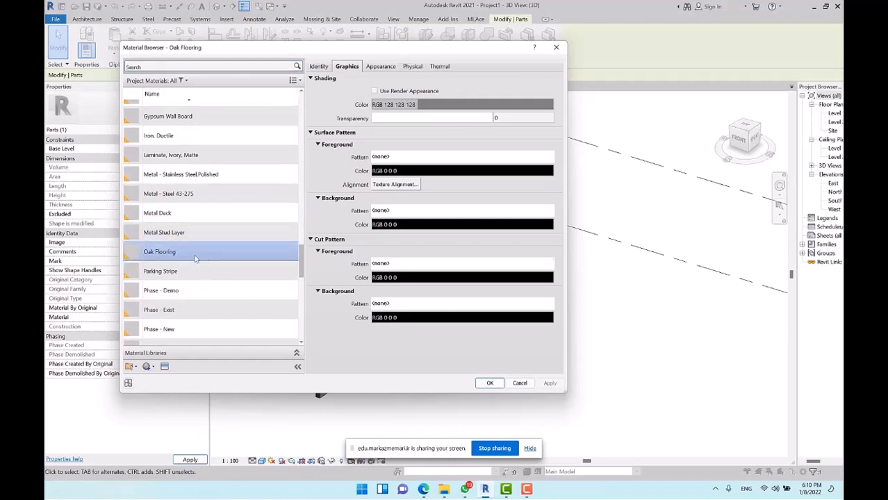
{"action": "left_click", "coordinate": [491, 383]}
{"action": "left_click", "coordinate": [566, 337]}
{"action": "middle_click_drag", "start_coordinate": [573, 359], "coordinate": [532, 358], "text": "shift"}
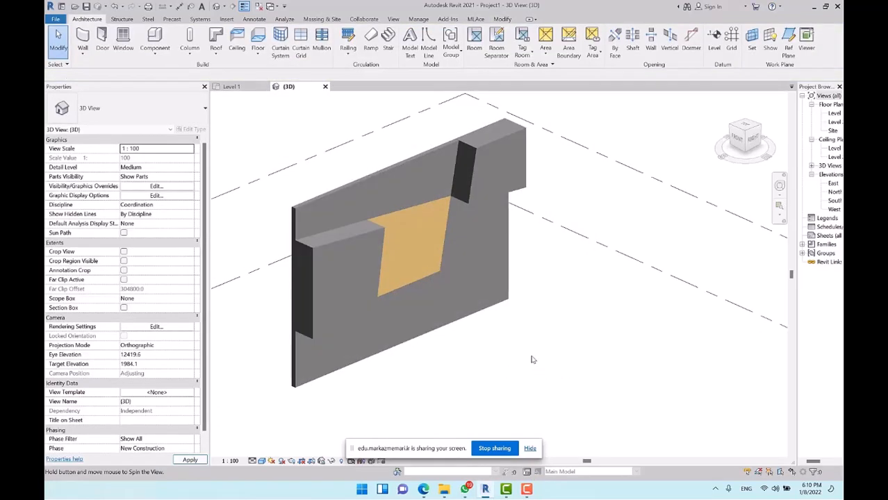
Set the 3D view's Parts Visibility to Show Original.
{"action": "left_click", "coordinate": [484, 276]}
{"action": "left_click", "coordinate": [396, 160]}
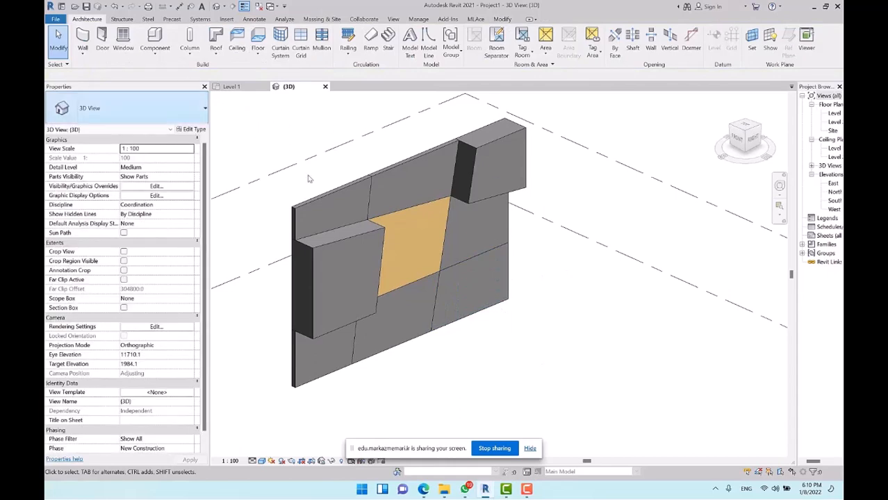
{"action": "left_click", "coordinate": [325, 202]}
{"action": "left_click", "coordinate": [260, 140]}
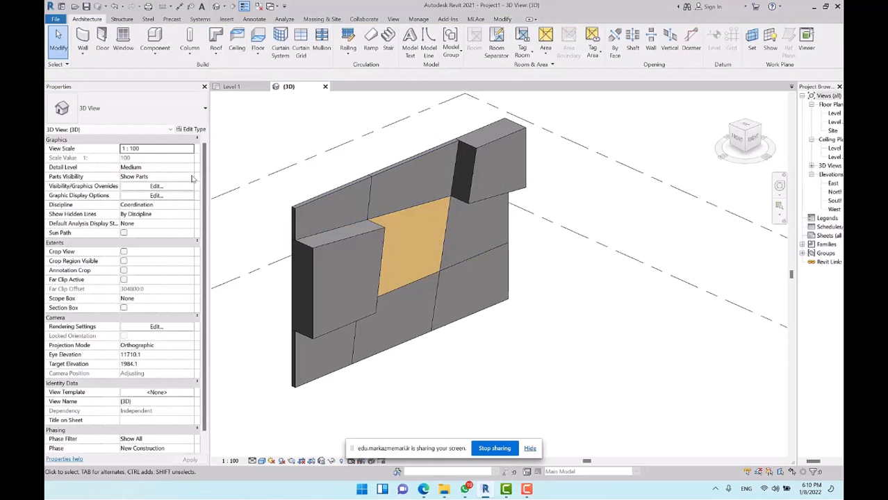
{"action": "left_click", "coordinate": [191, 177]}
{"action": "left_click", "coordinate": [156, 196]}
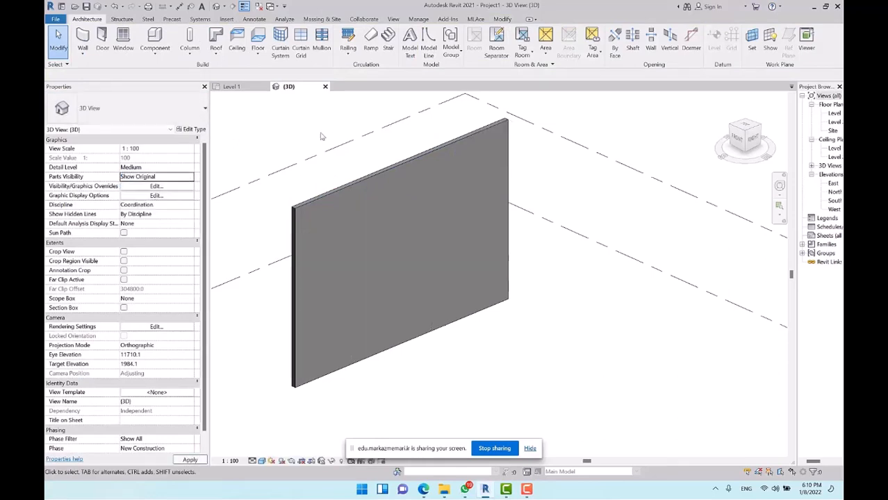
Assign the Brick, Common material to the structure layer of the wall's Generic - 200mm type.
{"action": "left_click", "coordinate": [361, 191]}
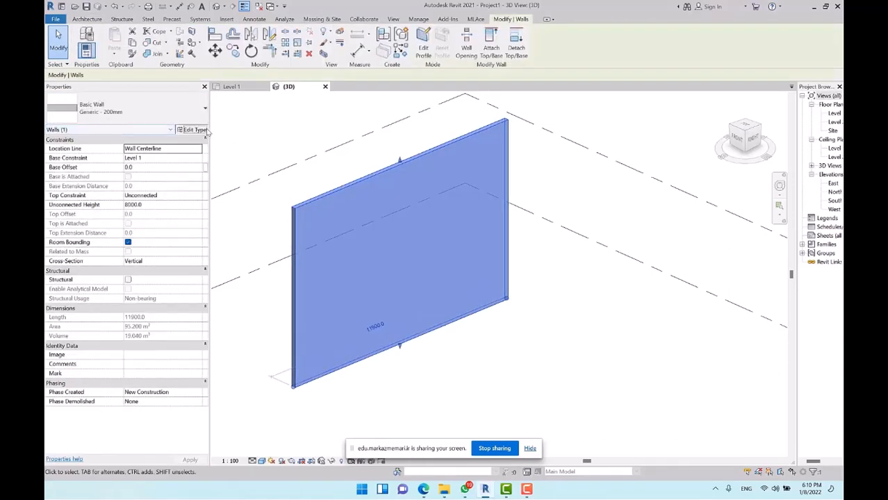
{"action": "left_click", "coordinate": [202, 130]}
{"action": "left_click", "coordinate": [721, 171]}
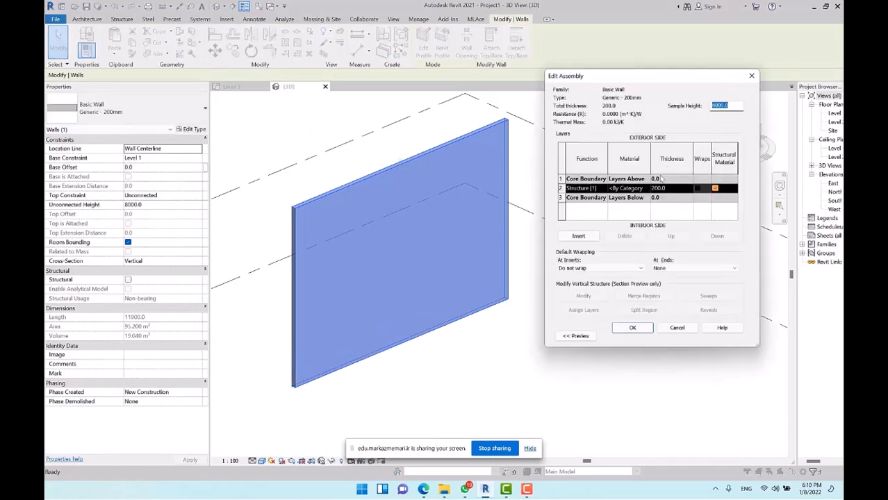
{"action": "left_click", "coordinate": [647, 189]}
{"action": "left_click", "coordinate": [647, 189]}
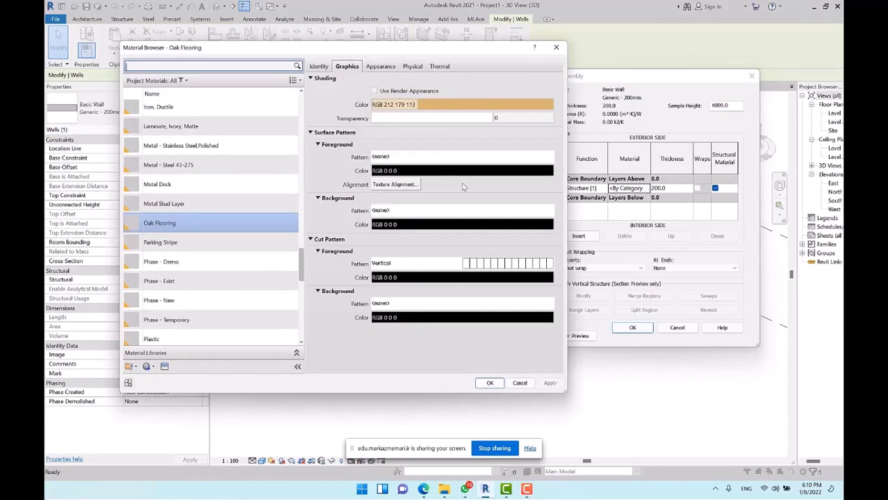
{"action": "left_click", "coordinate": [178, 244]}
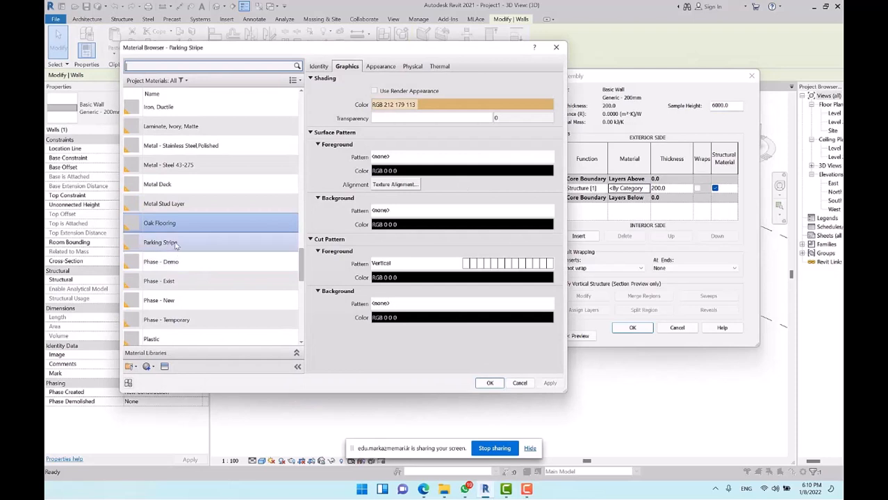
{"action": "scroll", "coordinate": [215, 324], "scroll_direction": "down", "scroll_amount": 1}
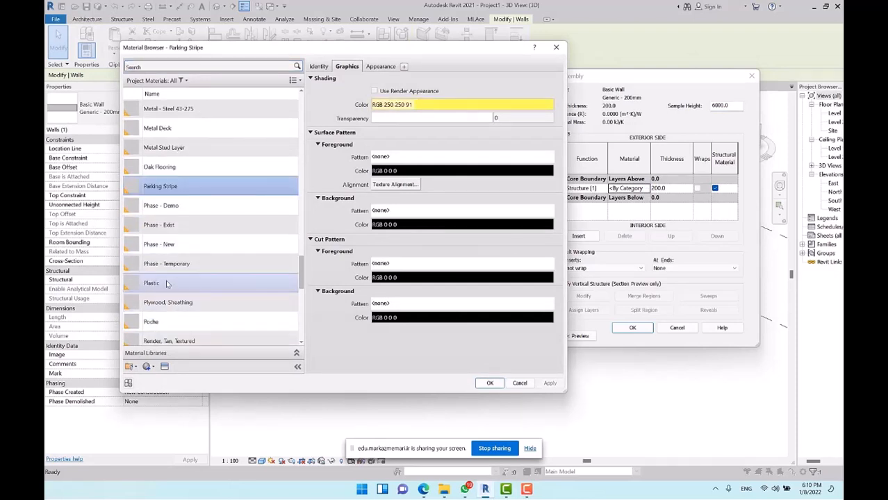
{"action": "left_click", "coordinate": [210, 283]}
{"action": "left_click", "coordinate": [178, 249]}
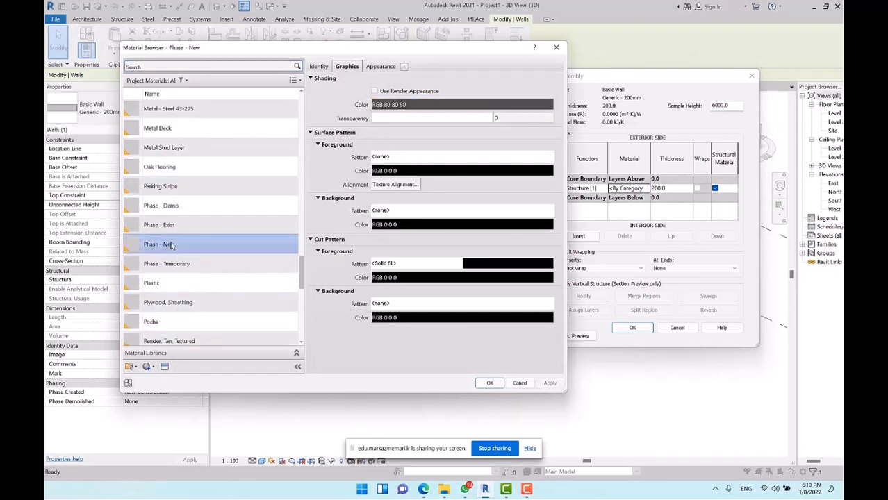
{"action": "scroll", "coordinate": [180, 208], "scroll_direction": "up", "scroll_amount": 2}
{"action": "scroll", "coordinate": [191, 202], "scroll_direction": "up", "scroll_amount": 6}
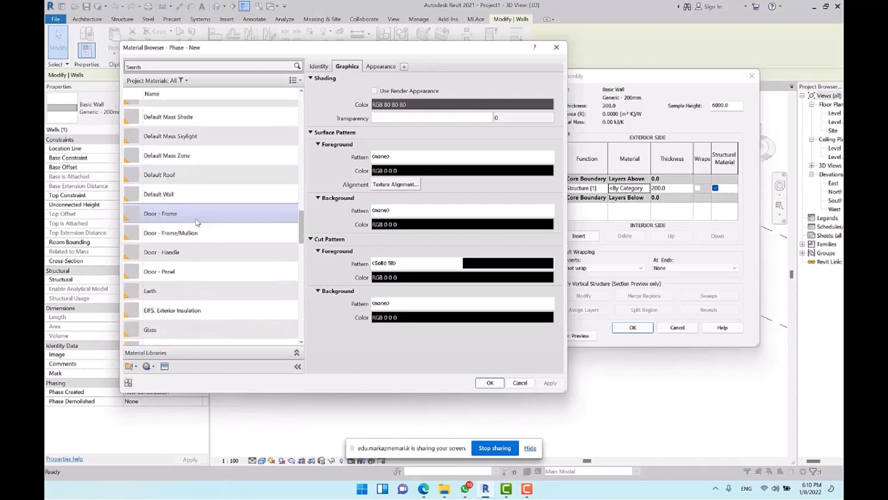
{"action": "scroll", "coordinate": [202, 215], "scroll_direction": "up", "scroll_amount": 5}
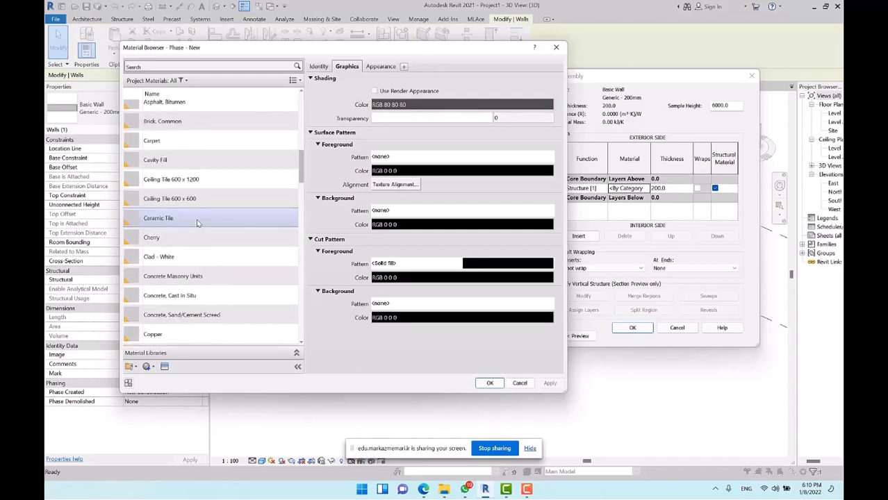
{"action": "left_click", "coordinate": [208, 122]}
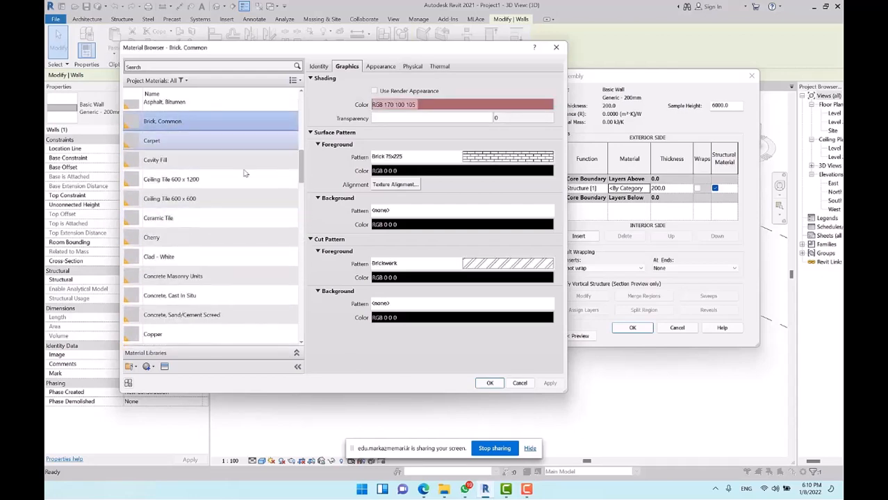
{"action": "left_click", "coordinate": [489, 384]}
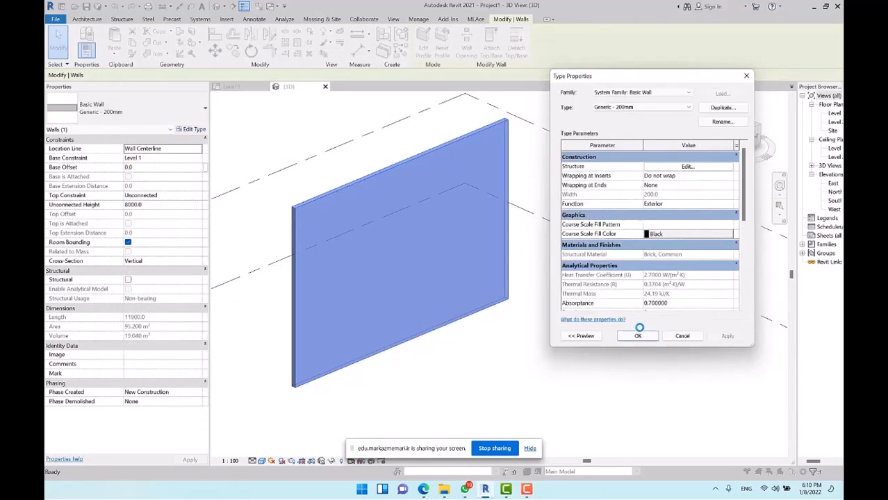
{"action": "left_click", "coordinate": [639, 334]}
{"action": "left_click", "coordinate": [592, 339]}
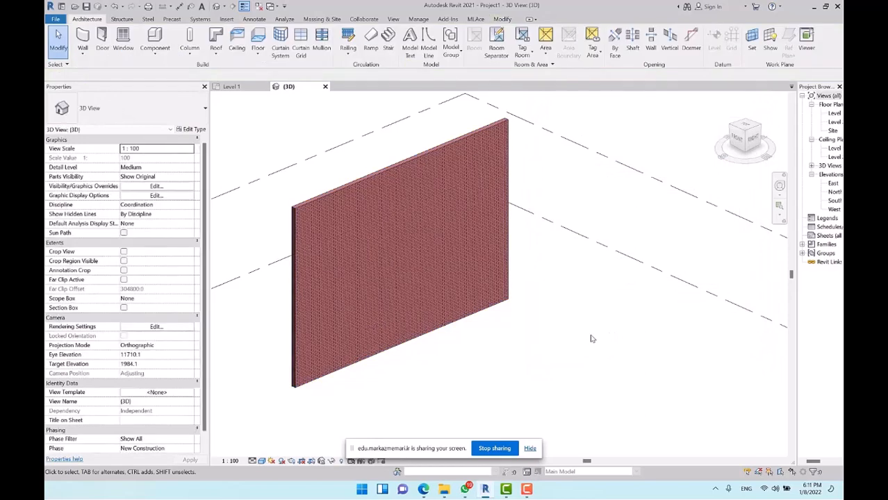
Alternate the 3D view's Parts Visibility between Show Parts and Show Original, ending on Show Parts.
{"action": "left_click", "coordinate": [189, 178]}
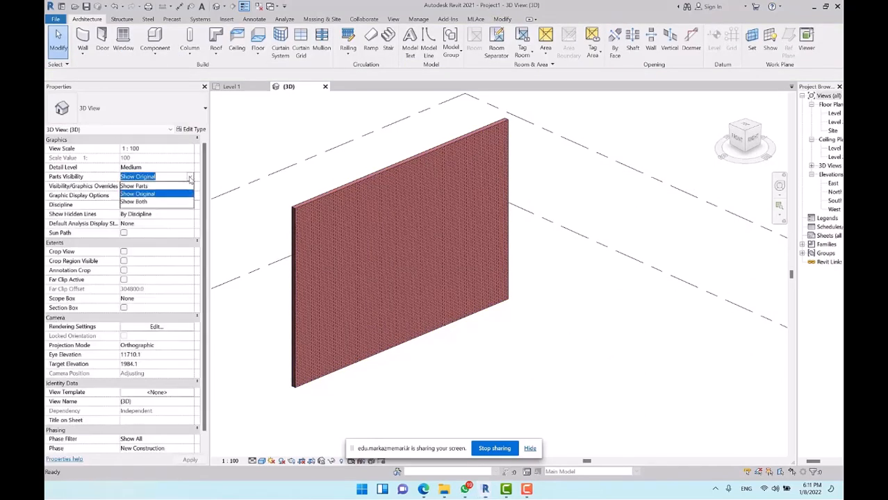
{"action": "left_click", "coordinate": [143, 186]}
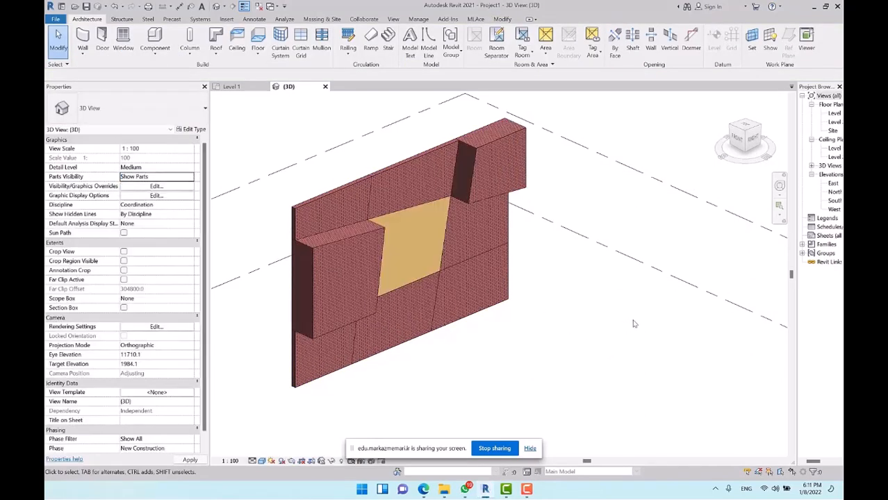
{"action": "left_click", "coordinate": [192, 178]}
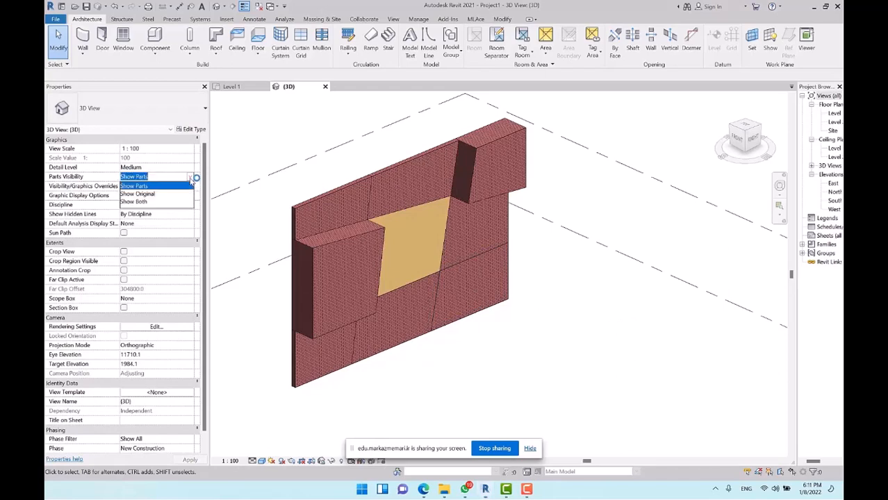
{"action": "left_click", "coordinate": [148, 193]}
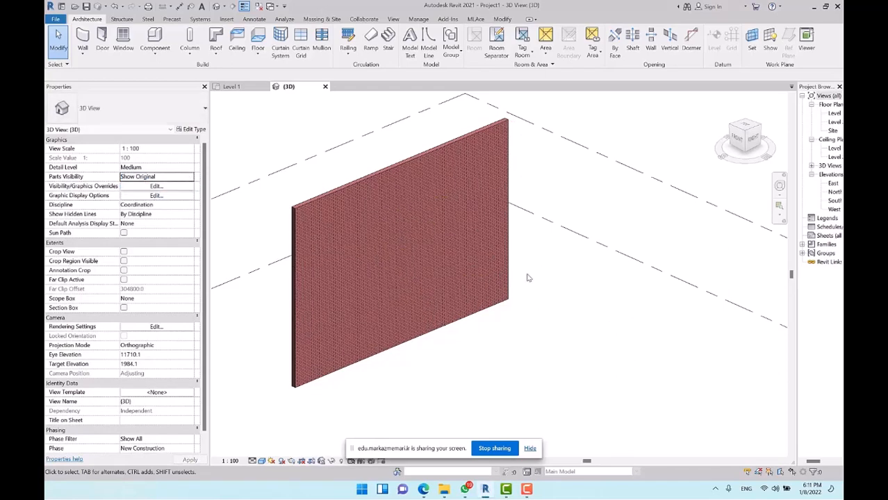
{"action": "left_click", "coordinate": [192, 179]}
{"action": "left_click", "coordinate": [143, 186]}
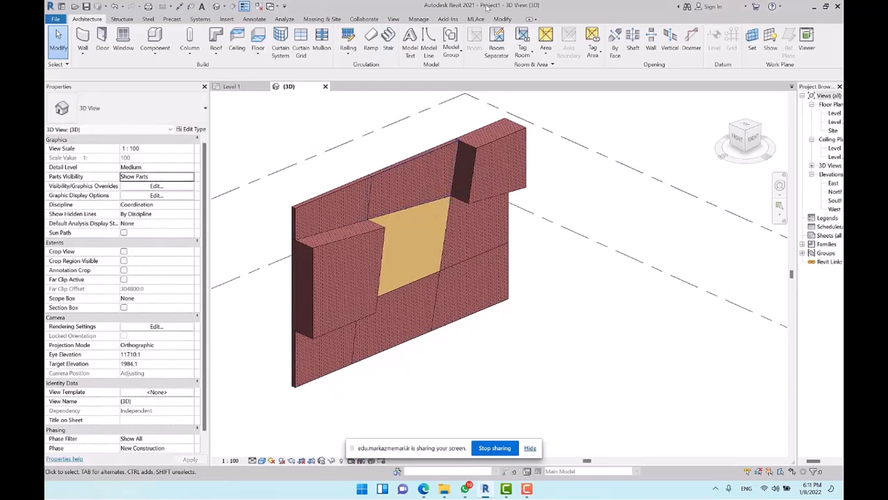
Create a new building component schedule for the Walls category.
{"action": "left_click", "coordinate": [393, 19]}
{"action": "left_click", "coordinate": [551, 45]}
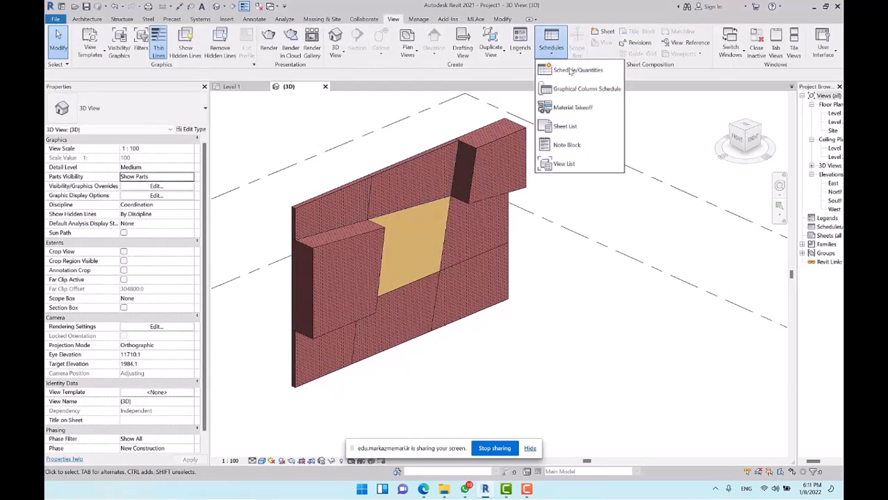
{"action": "left_click", "coordinate": [571, 71]}
{"action": "left_click", "coordinate": [334, 173]}
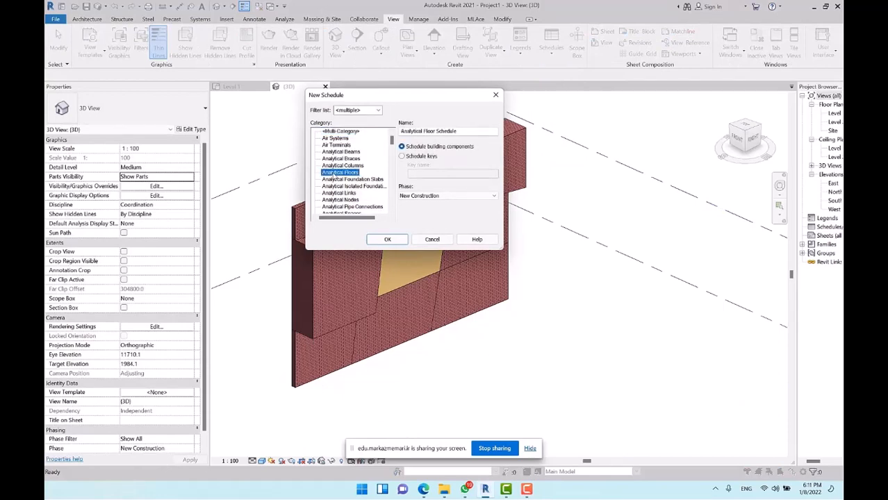
{"action": "key", "text": "w"}
{"action": "scroll", "coordinate": [347, 176], "scroll_direction": "down", "scroll_amount": 1}
{"action": "left_click", "coordinate": [389, 241]}
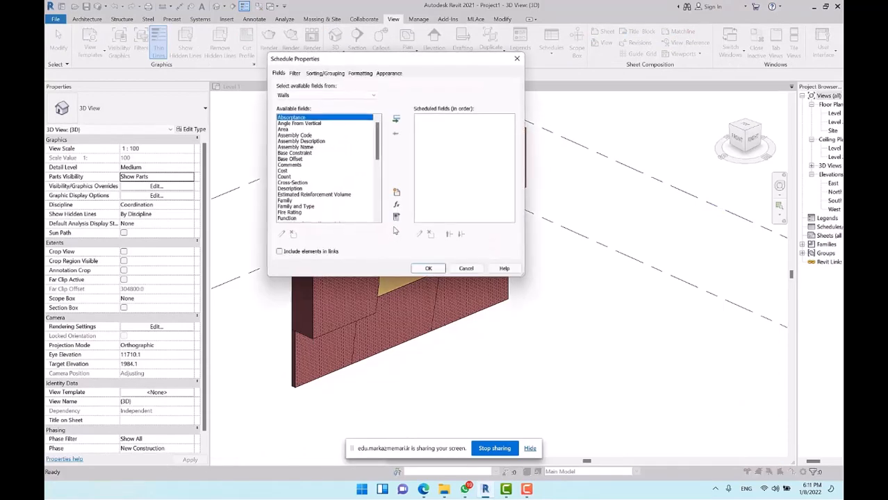
Add the Area and Volume fields to the wall schedule and generate it.
{"action": "left_click", "coordinate": [294, 148]}
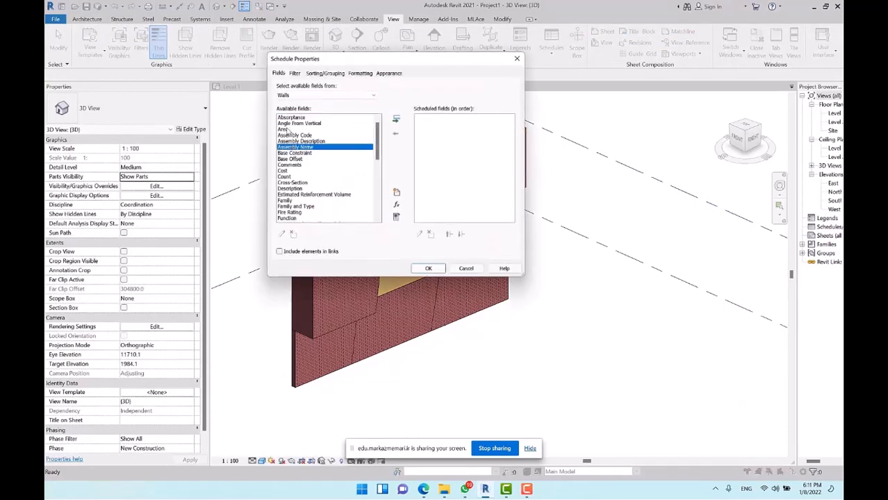
{"action": "left_click", "coordinate": [286, 129]}
{"action": "left_click", "coordinate": [396, 119]}
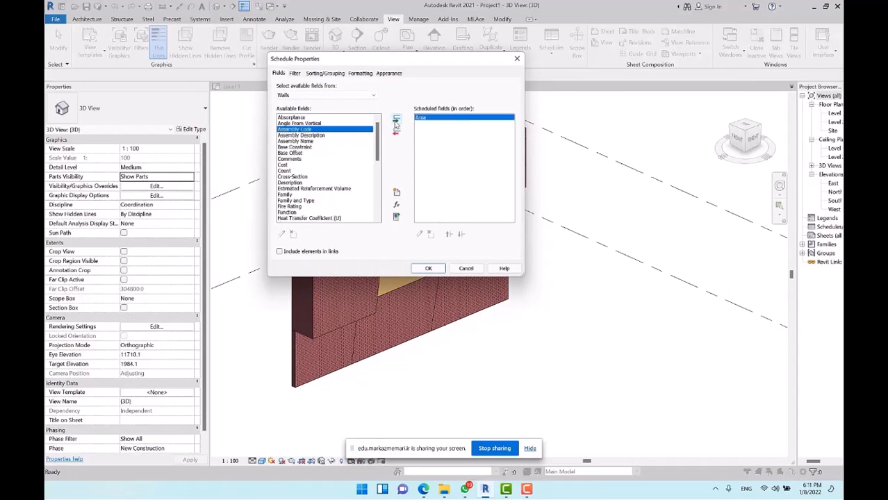
{"action": "scroll", "coordinate": [320, 188], "scroll_direction": "down", "scroll_amount": 10}
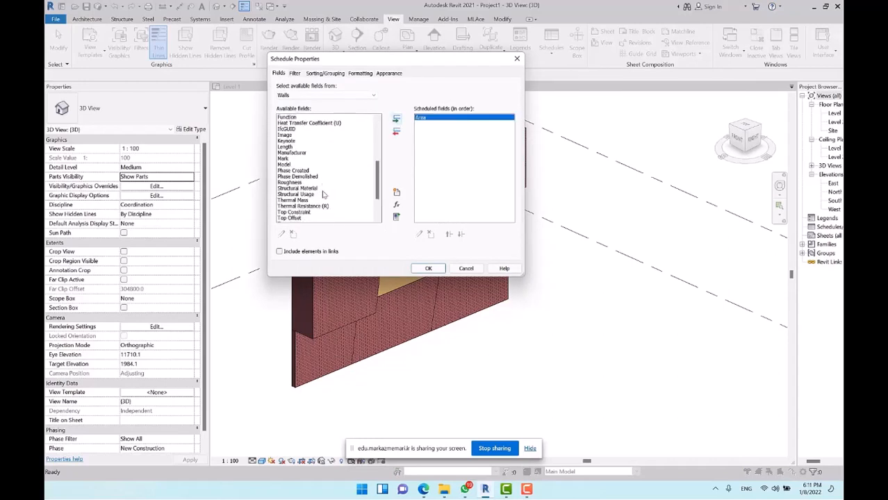
{"action": "double_click", "coordinate": [289, 217]}
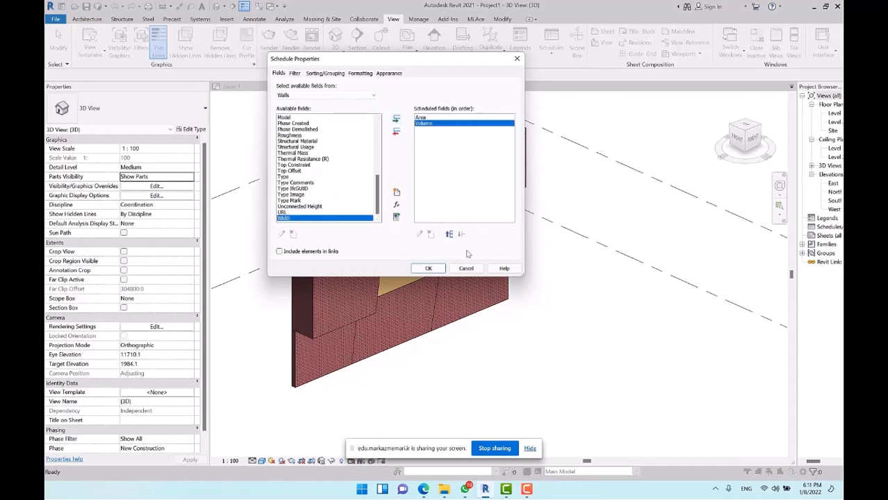
{"action": "left_click", "coordinate": [430, 269]}
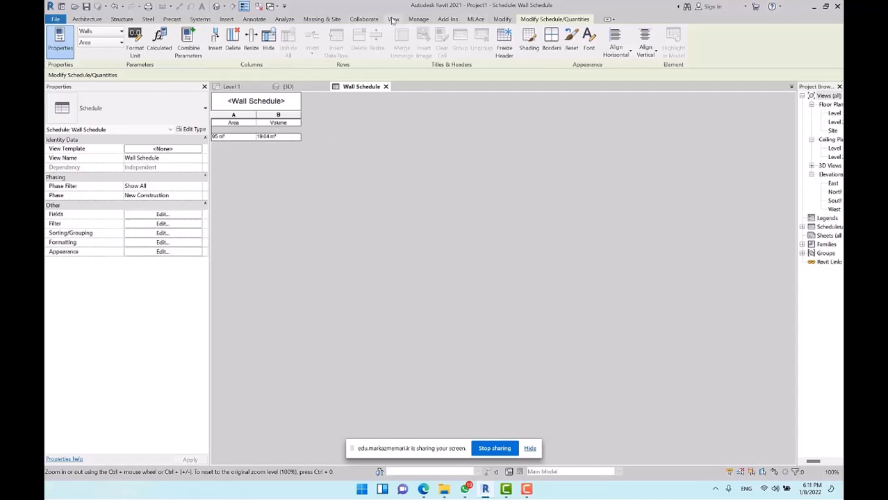
Create a new building component schedule for the Parts category.
{"action": "left_click", "coordinate": [393, 18]}
{"action": "left_click", "coordinate": [553, 47]}
{"action": "left_click", "coordinate": [574, 70]}
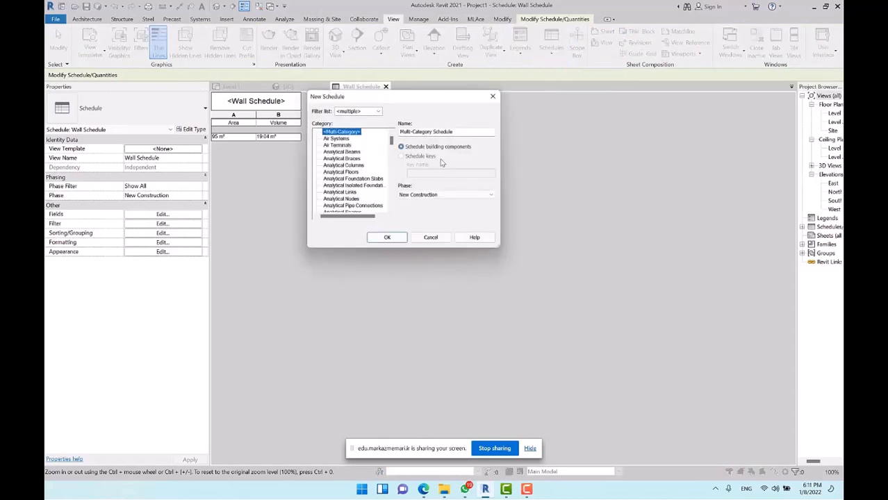
{"action": "left_click", "coordinate": [342, 181]}
{"action": "key", "text": "p"}
{"action": "scroll", "coordinate": [344, 180], "scroll_direction": "down", "scroll_amount": 1}
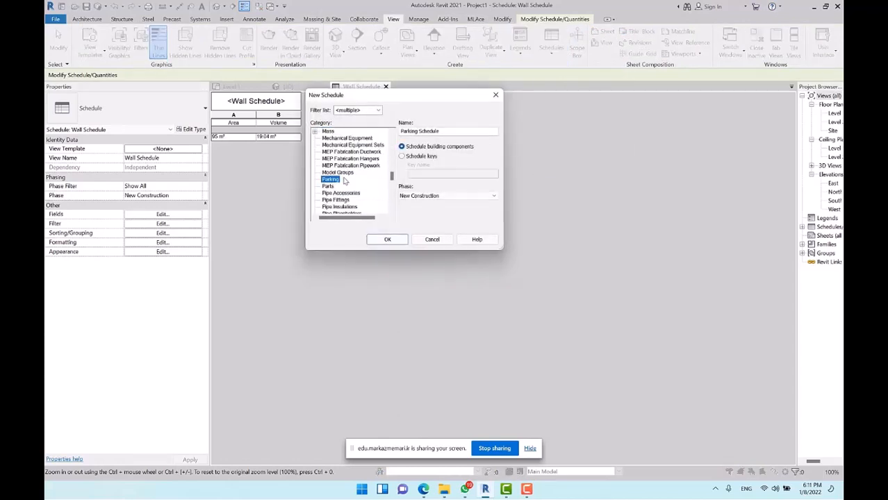
{"action": "left_click", "coordinate": [328, 186]}
{"action": "left_click", "coordinate": [388, 239]}
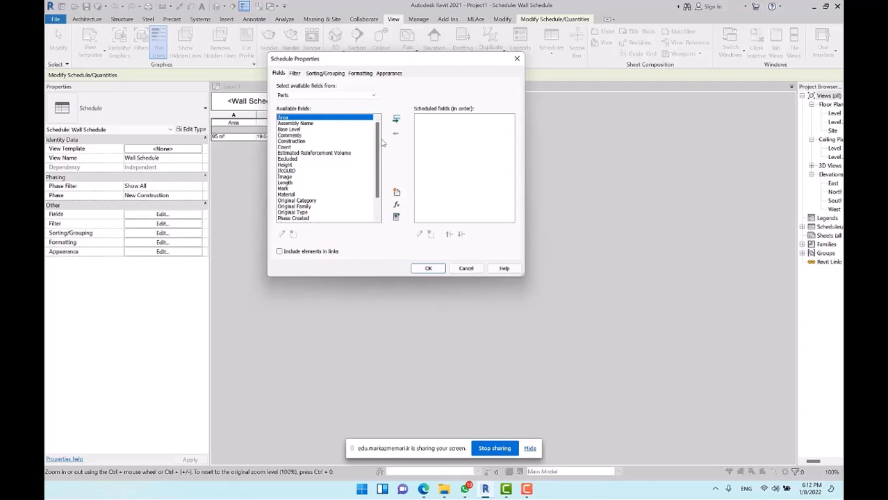
Add the Original Category, Area and Volume fields to the part schedule and generate it.
{"action": "double_click", "coordinate": [308, 201]}
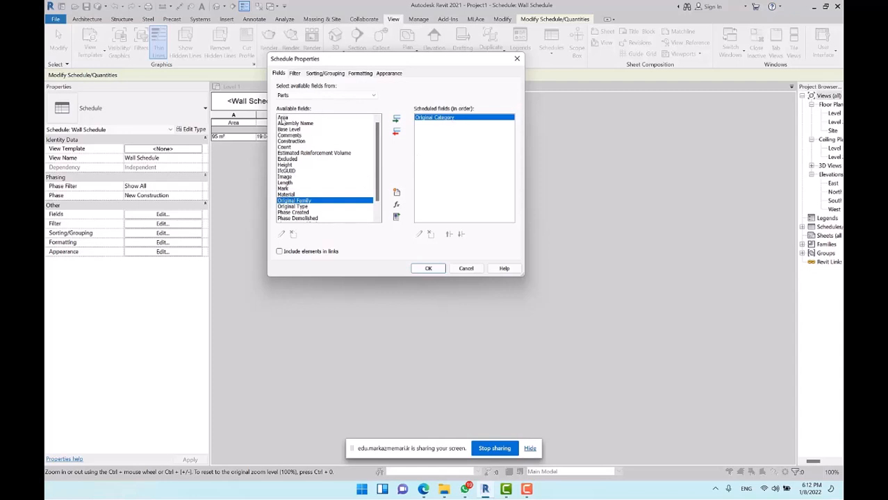
{"action": "double_click", "coordinate": [282, 118]}
{"action": "scroll", "coordinate": [371, 209], "scroll_direction": "down", "scroll_amount": 1}
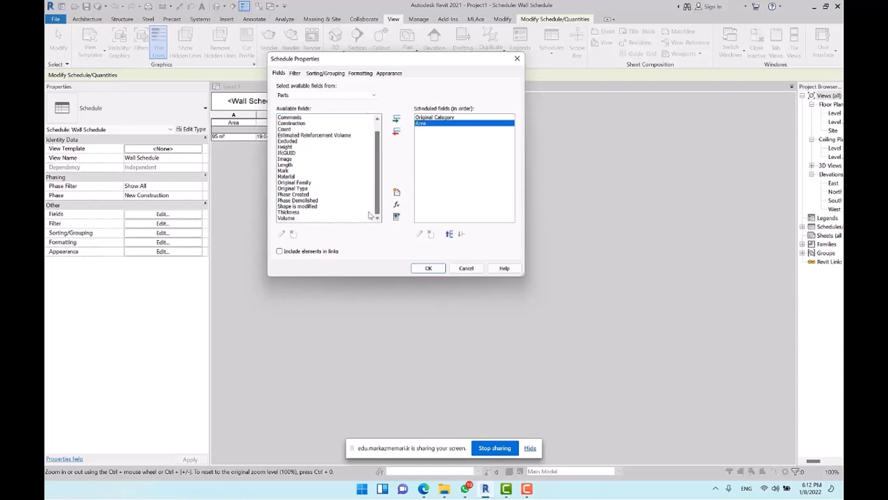
{"action": "double_click", "coordinate": [287, 217]}
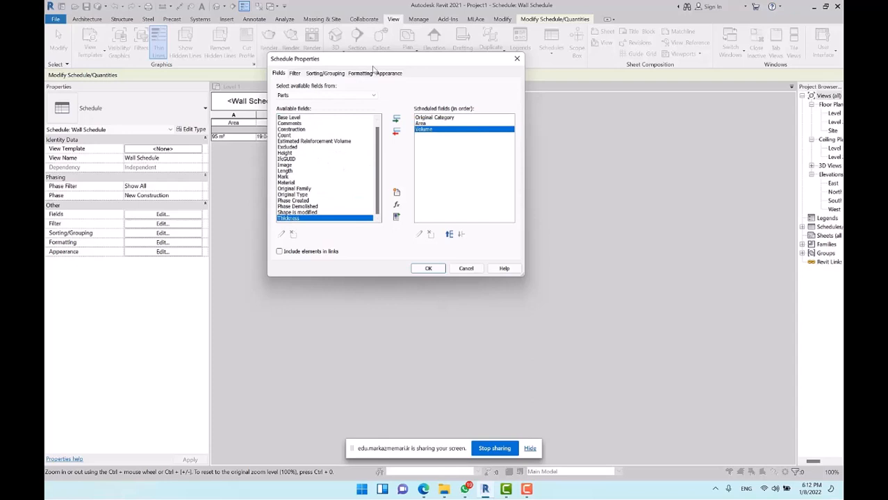
{"action": "left_click", "coordinate": [427, 269]}
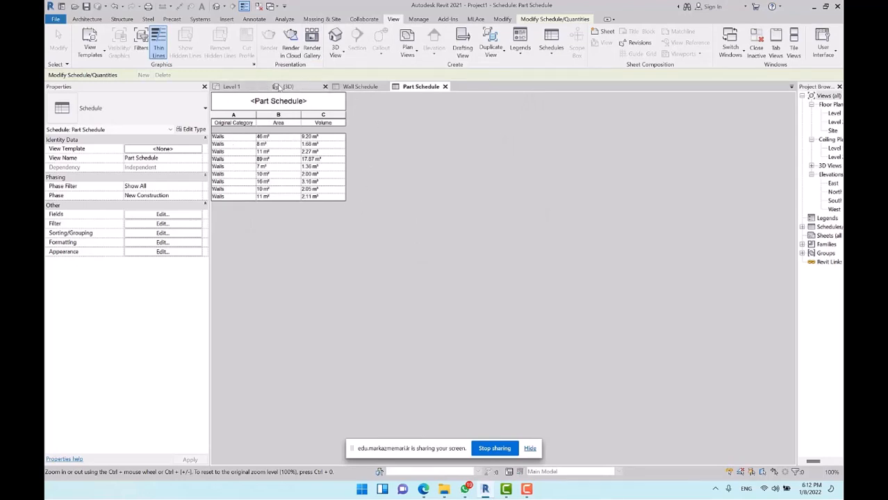
Inspect individual wall parts and their area and volume properties in the 3D view, and return to the part schedule.
{"action": "left_click", "coordinate": [285, 86]}
{"action": "left_click", "coordinate": [413, 184]}
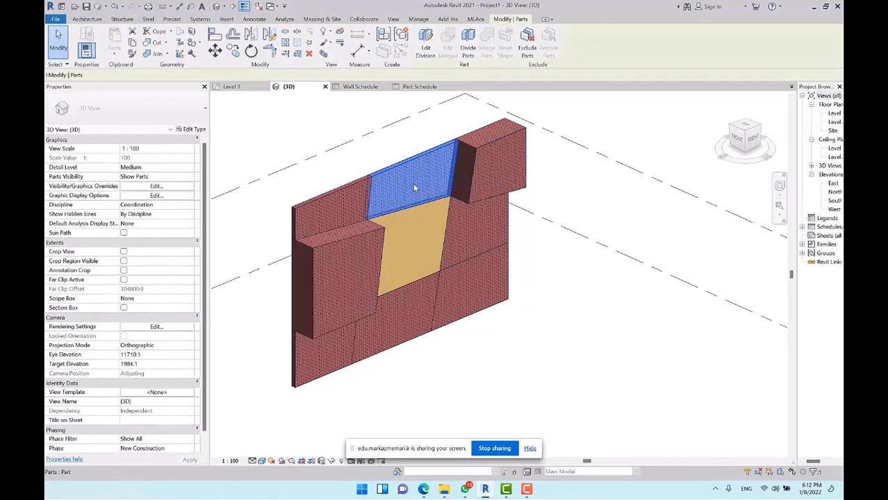
{"action": "left_click", "coordinate": [470, 269]}
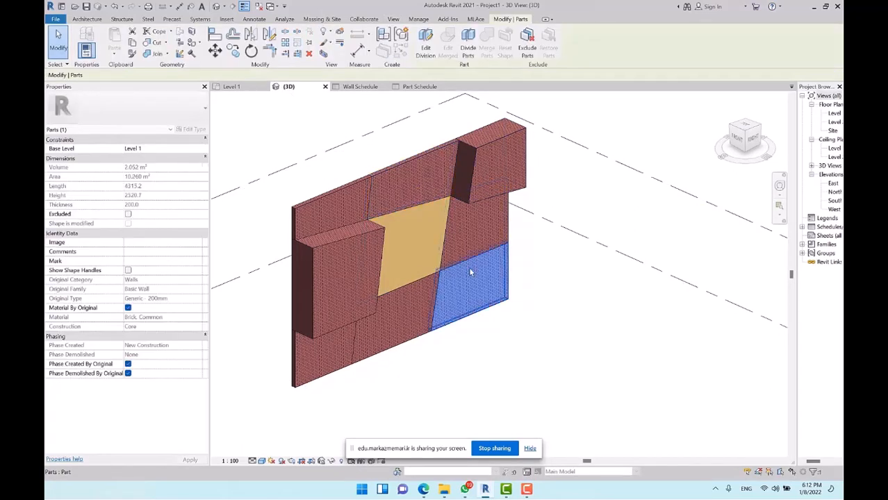
{"action": "left_click", "coordinate": [474, 248]}
{"action": "left_click", "coordinate": [415, 87]}
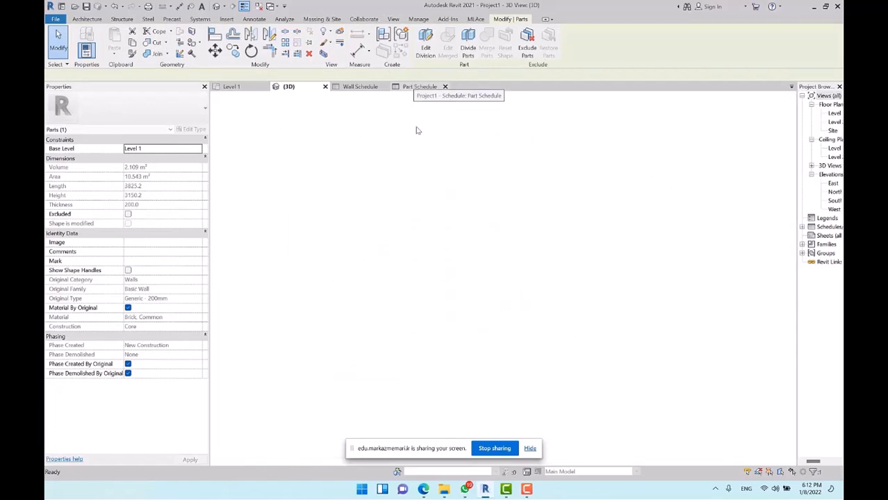
Format the Area and Volume fields of the part schedule to calculate totals.
{"action": "left_click", "coordinate": [164, 215]}
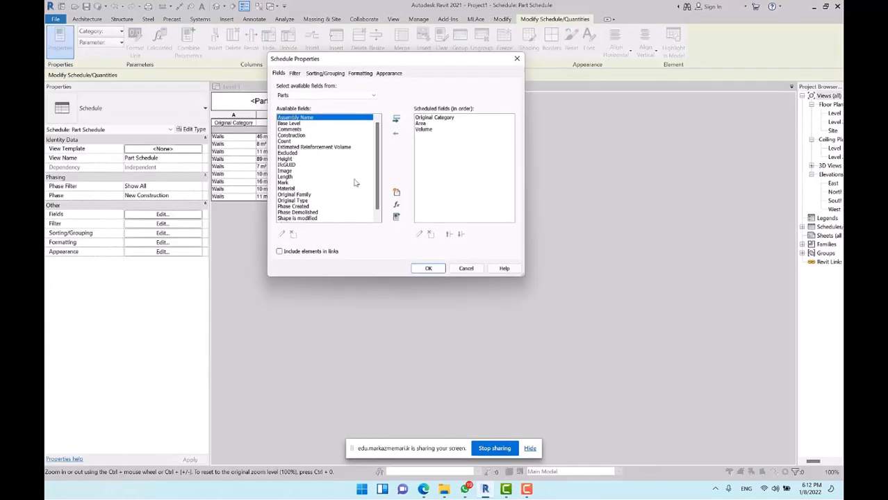
{"action": "left_click", "coordinate": [360, 74]}
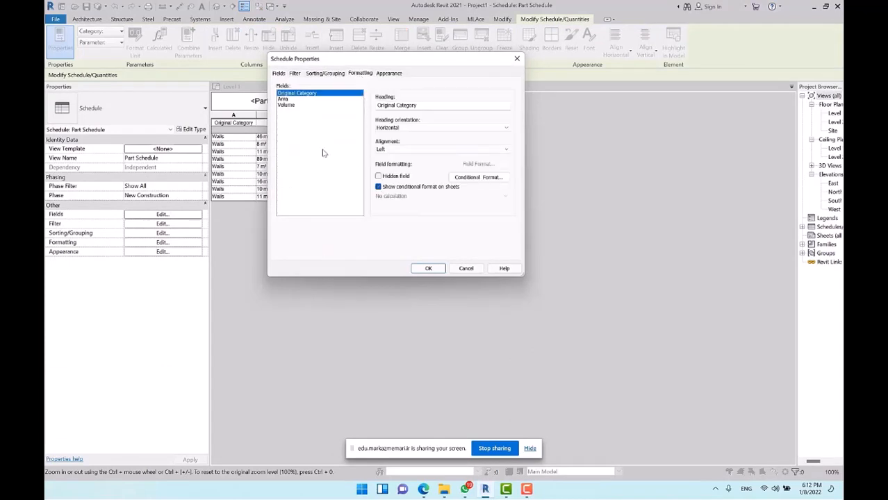
{"action": "left_click_drag", "start_coordinate": [297, 105], "coordinate": [297, 100]}
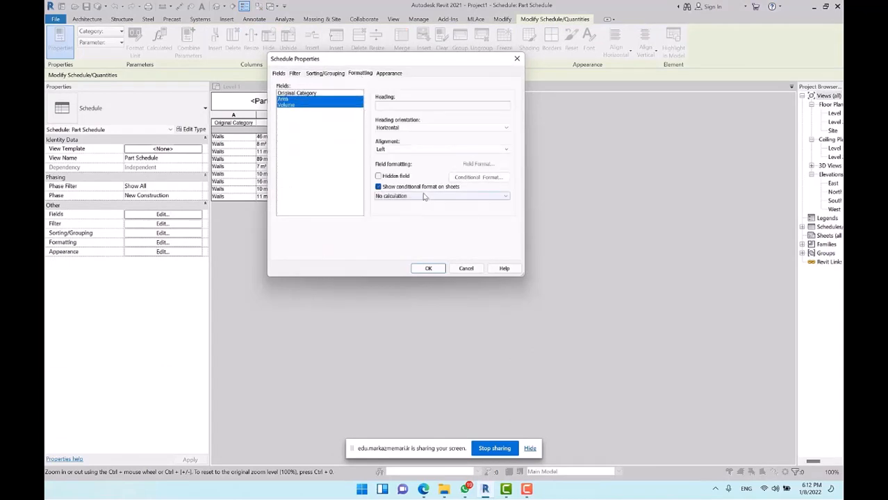
{"action": "left_click", "coordinate": [425, 196]}
{"action": "left_click", "coordinate": [406, 206]}
{"action": "left_click", "coordinate": [427, 268]}
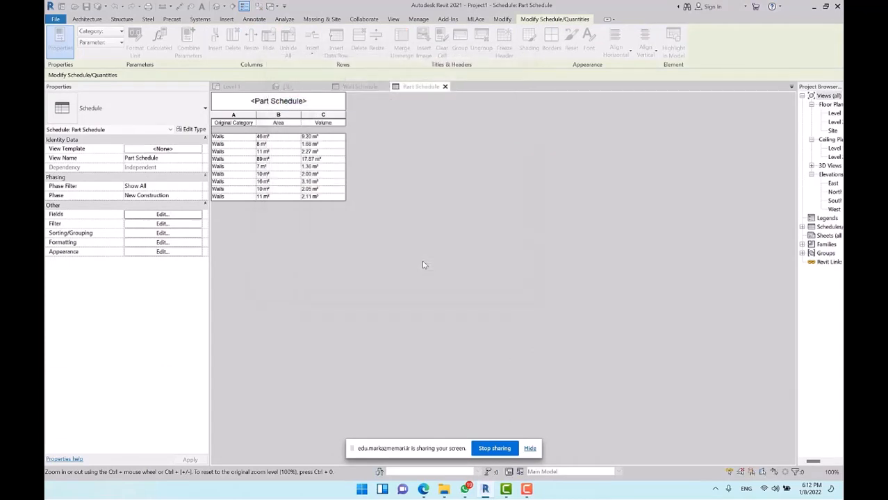
Turn on grand totals with title, count, and totals for the part schedule.
{"action": "left_click", "coordinate": [186, 215]}
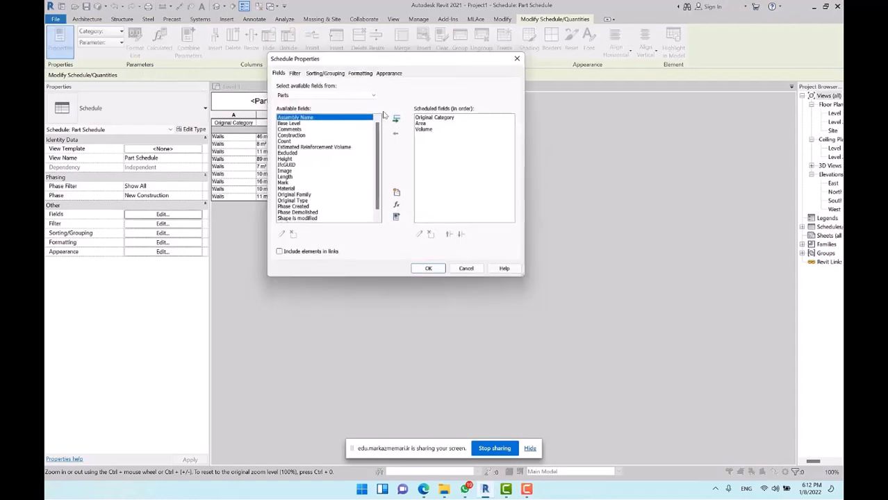
{"action": "left_click", "coordinate": [325, 73]}
{"action": "left_click", "coordinate": [297, 198]}
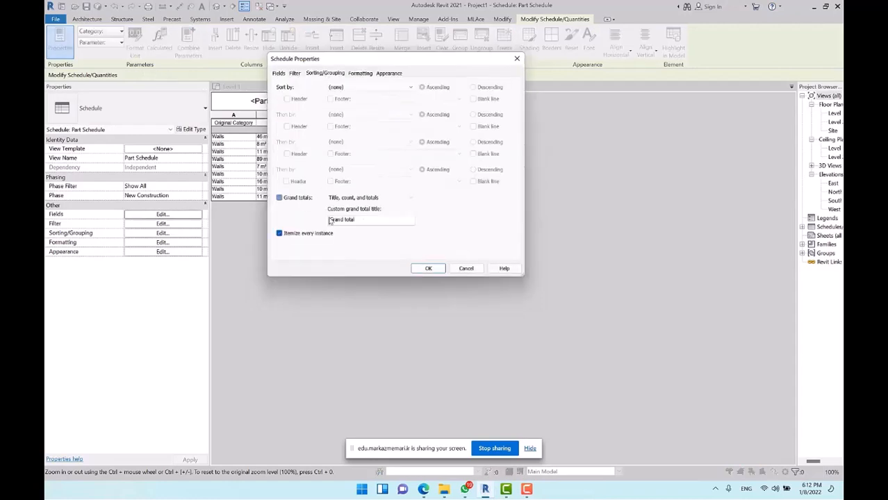
{"action": "left_click", "coordinate": [429, 269]}
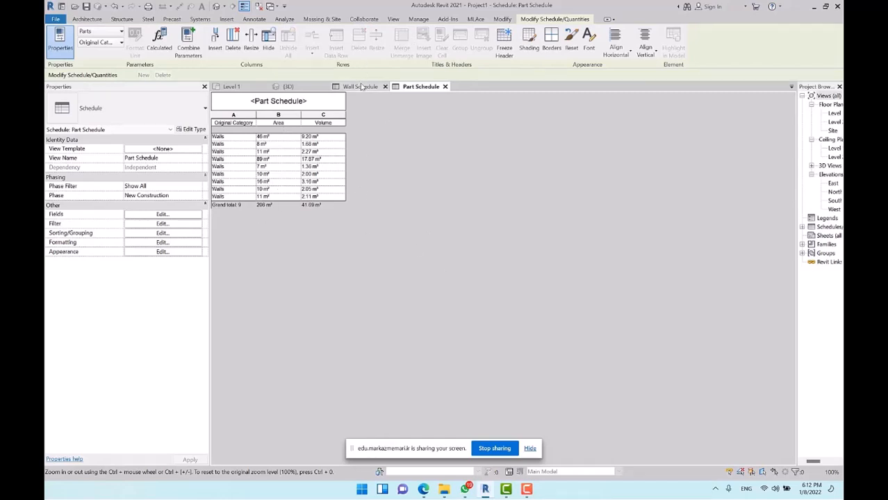
Compare the area and volume in the wall schedule with the grand totals of the part schedule.
{"action": "left_click", "coordinate": [361, 87]}
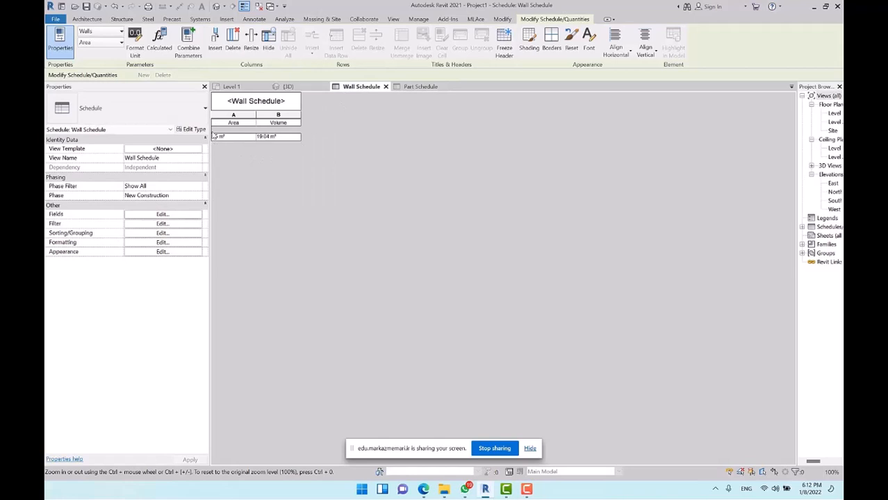
{"action": "left_click", "coordinate": [420, 87]}
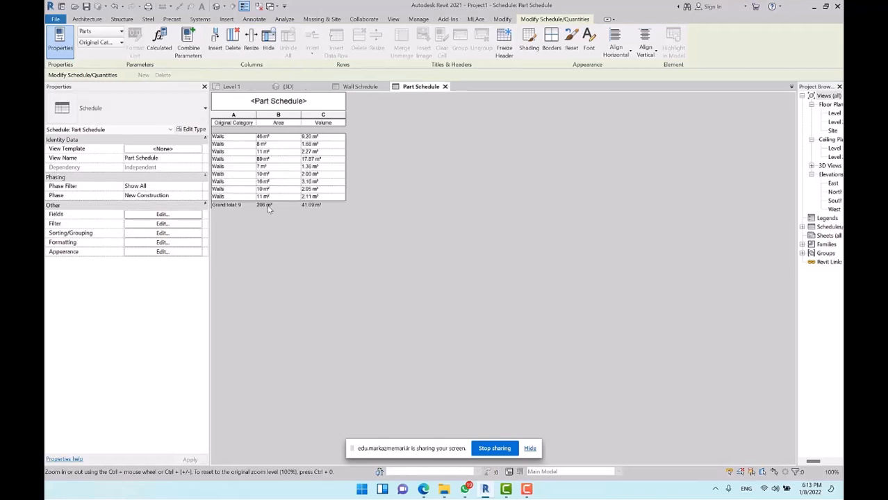
{"action": "left_click", "coordinate": [375, 87]}
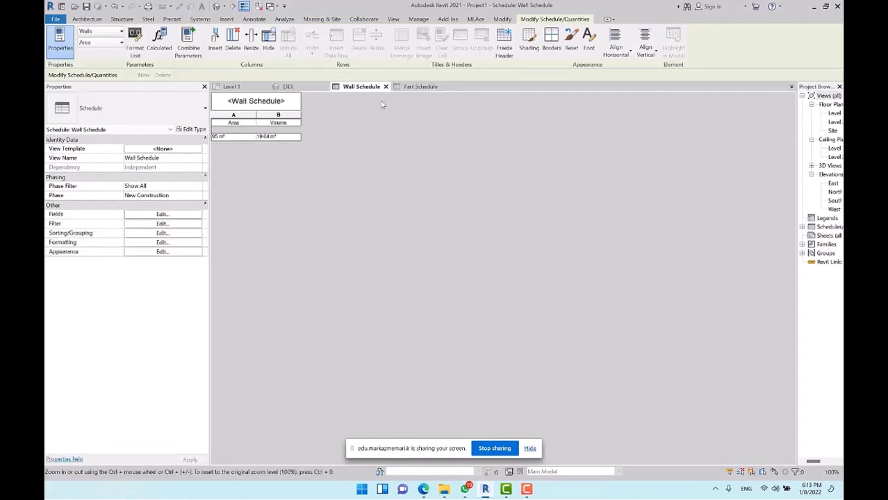
{"action": "left_click", "coordinate": [420, 87]}
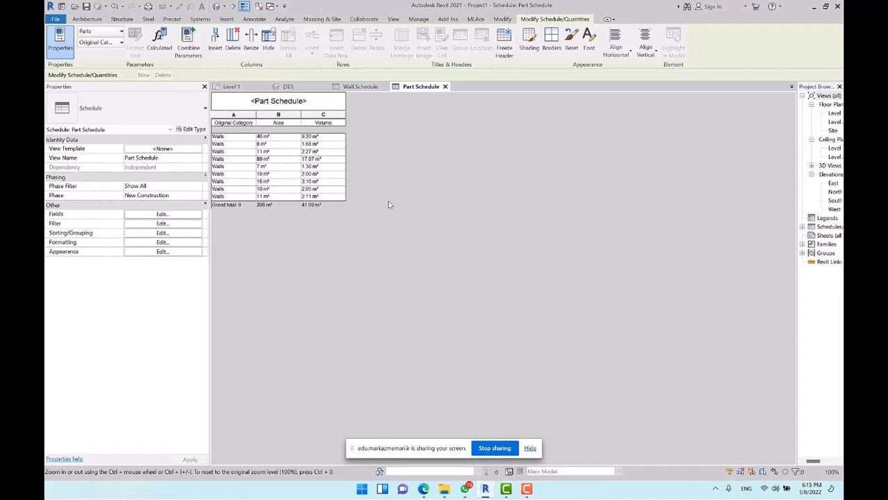
Return to the default 3D view, with empty space beside the divided wall in sight.
{"action": "double_click", "coordinate": [834, 112]}
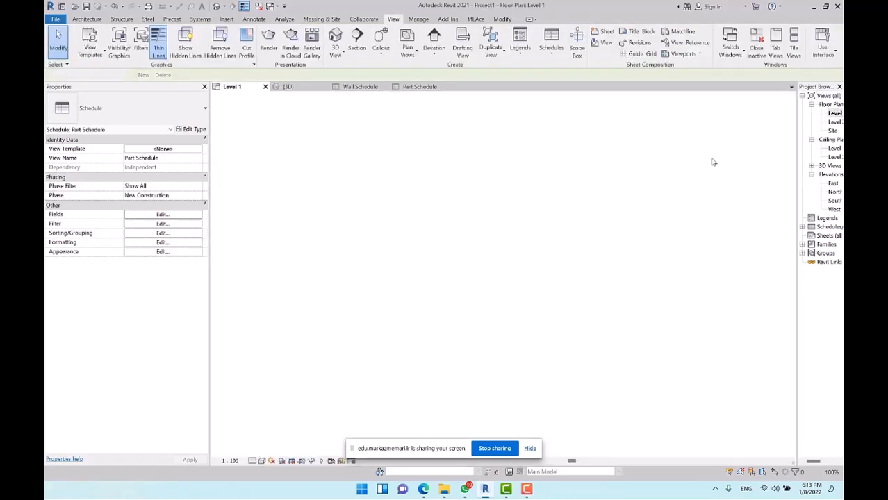
{"action": "left_click", "coordinate": [217, 6]}
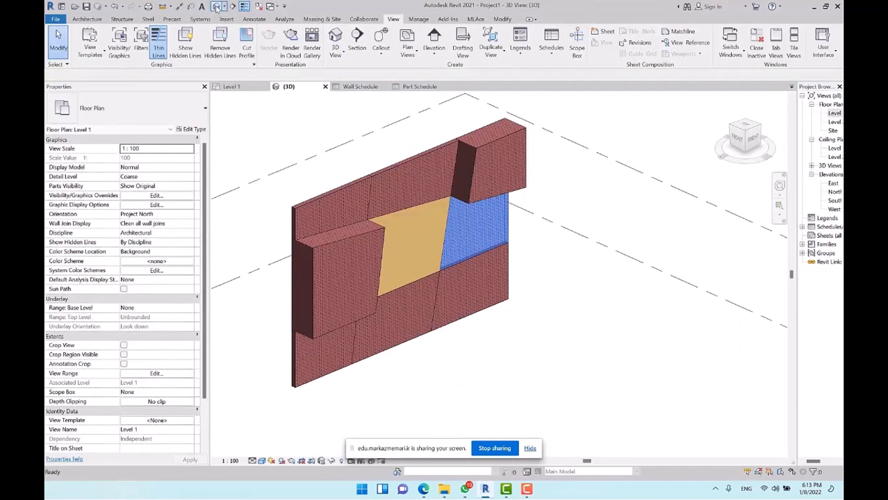
{"action": "scroll", "coordinate": [340, 235], "scroll_direction": "up", "scroll_amount": 3}
{"action": "scroll", "coordinate": [340, 234], "scroll_direction": "down", "scroll_amount": 5}
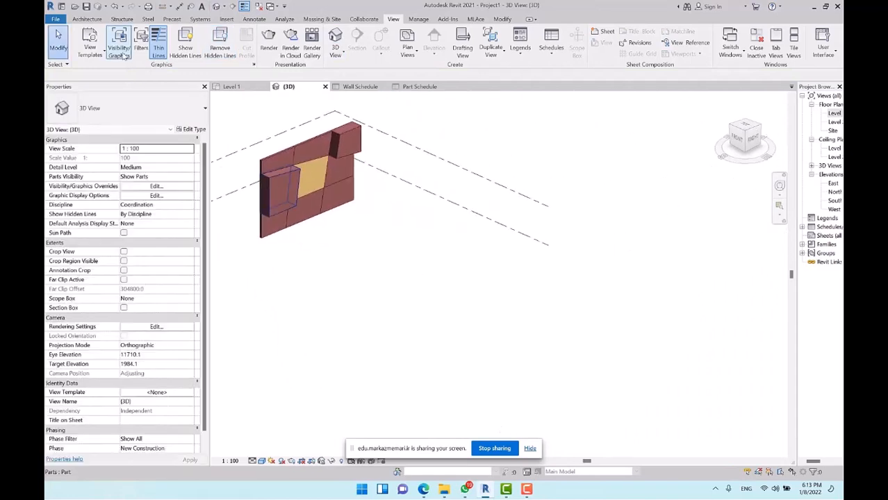
{"action": "left_click", "coordinate": [87, 19]}
{"action": "left_click", "coordinate": [84, 36]}
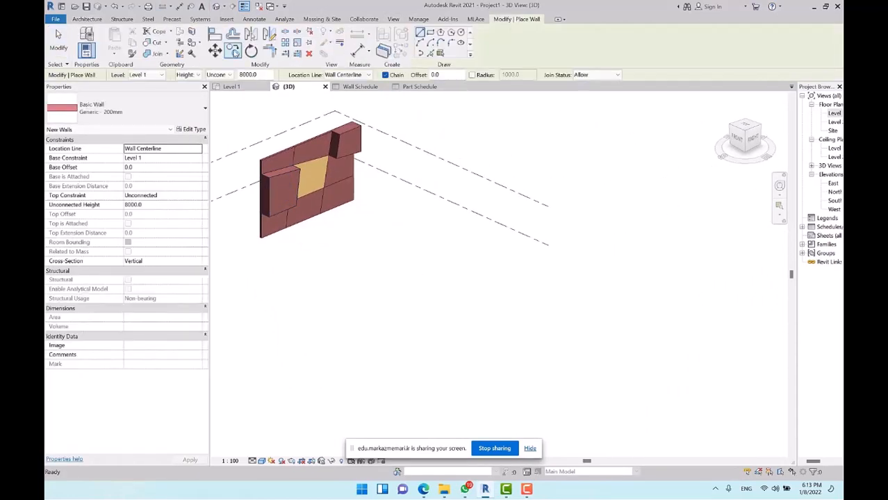
{"action": "key", "text": "Escape"}
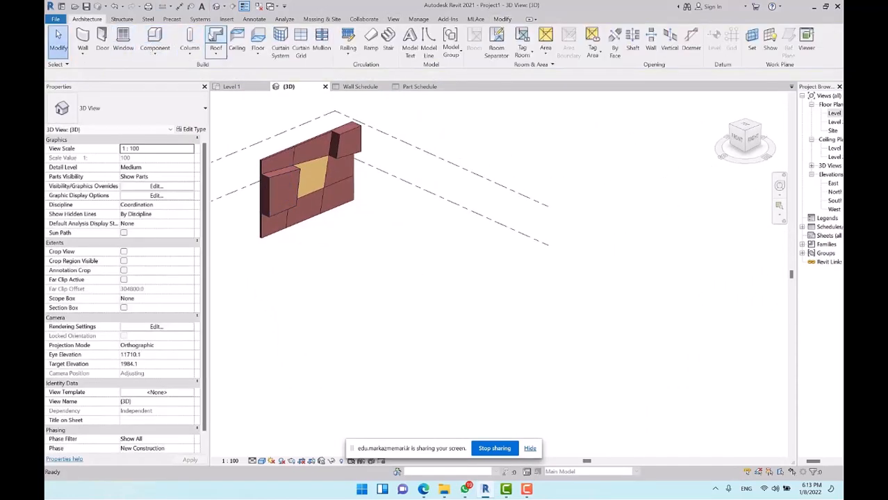
Try to start a floor sketch in the 3D view on the current wall-based work plane.
{"action": "left_click", "coordinate": [258, 38]}
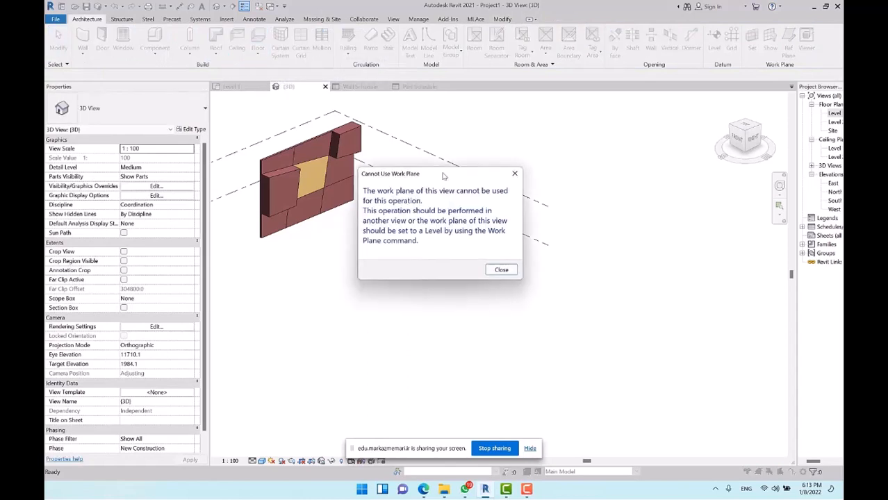
{"action": "left_click", "coordinate": [502, 271]}
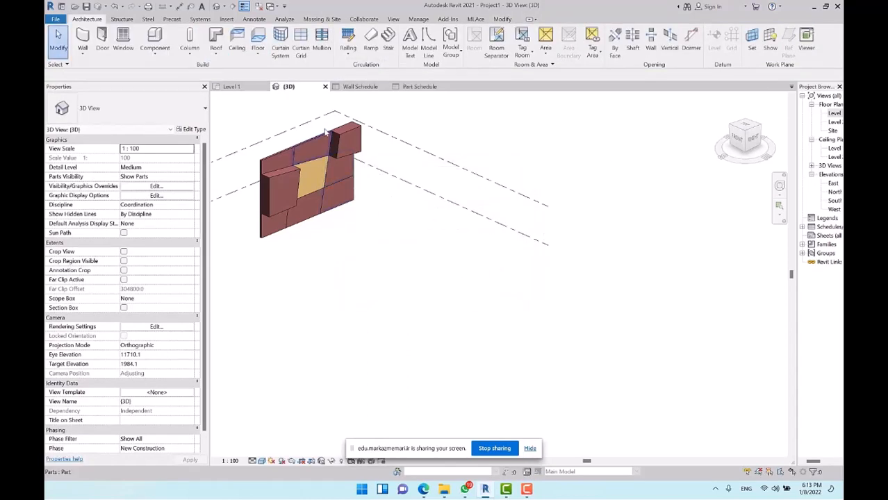
{"action": "left_click", "coordinate": [258, 38]}
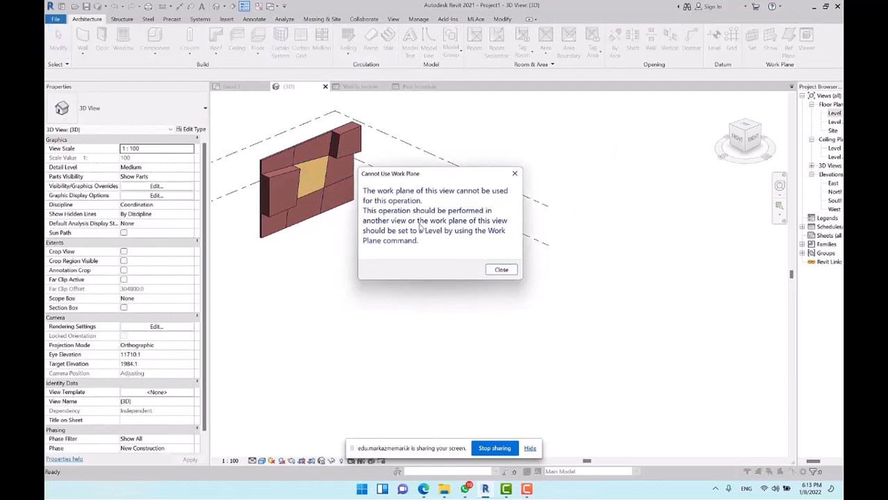
{"action": "left_click_drag", "start_coordinate": [452, 180], "coordinate": [517, 128]}
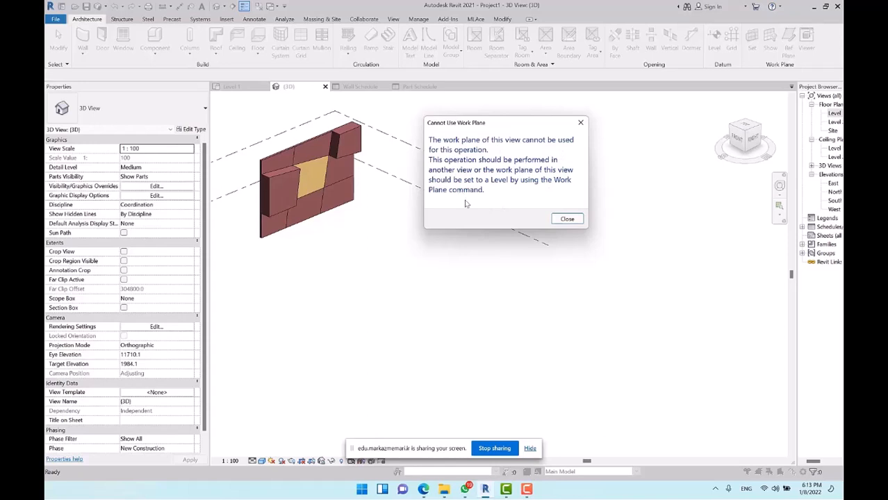
{"action": "key", "text": "Escape"}
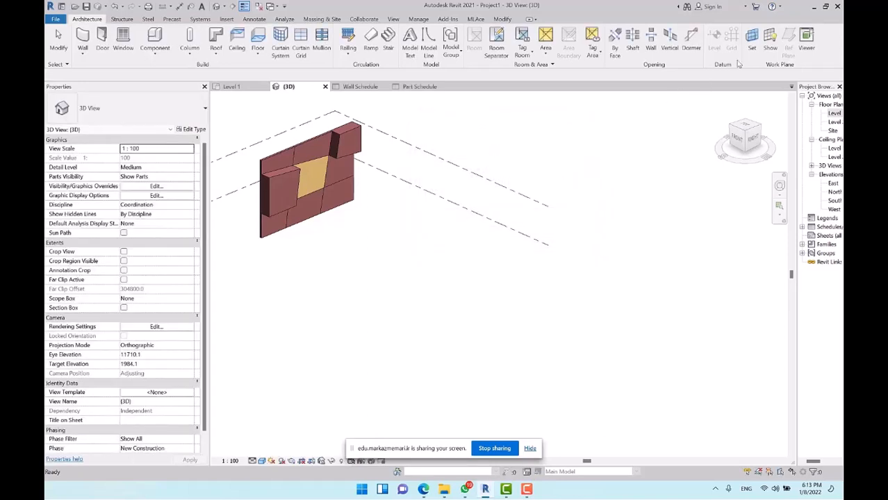
Set the work plane of the 3D view to Level : Level 1.
{"action": "left_click", "coordinate": [752, 43]}
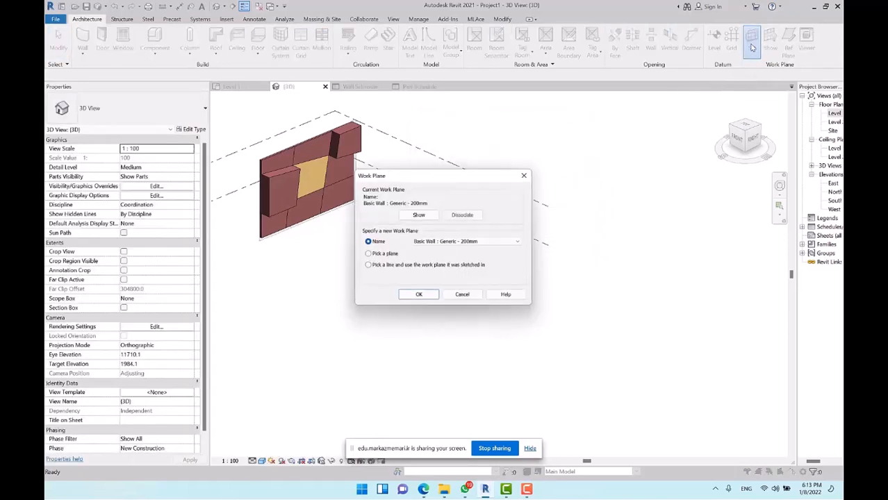
{"action": "left_click", "coordinate": [444, 241]}
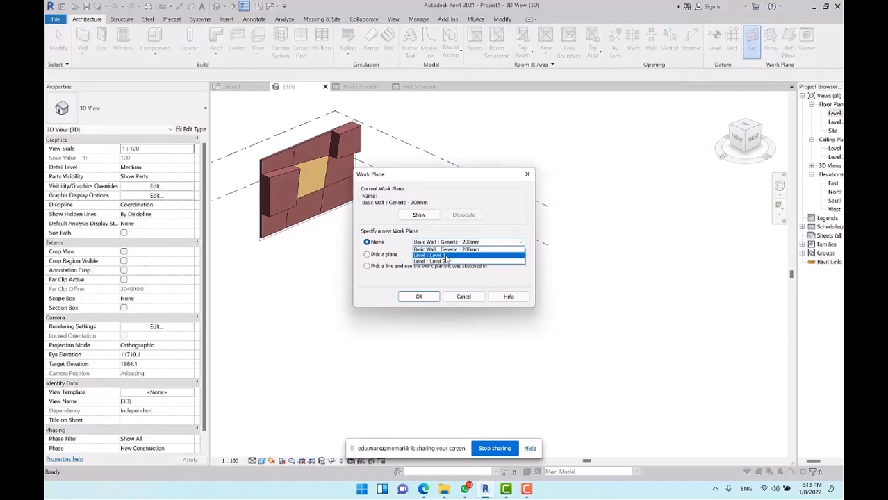
{"action": "left_click", "coordinate": [445, 255]}
{"action": "left_click", "coordinate": [419, 296]}
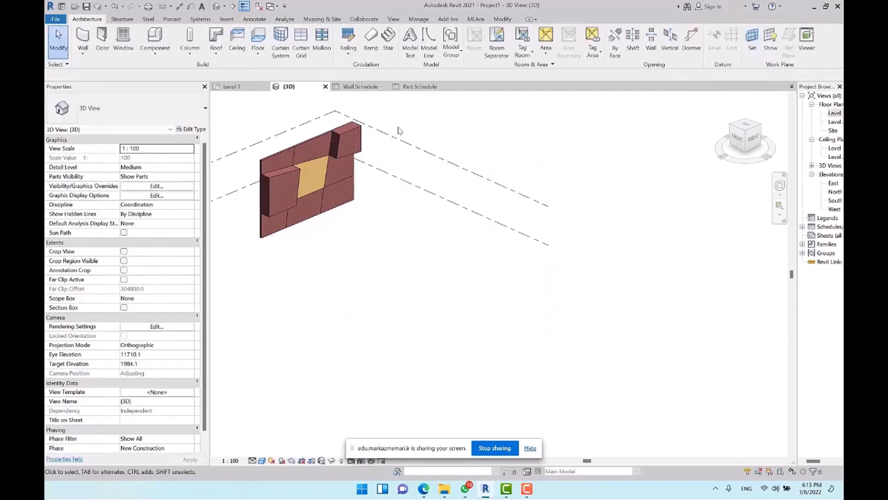
Create a rectangular Generic 150mm floor of about 287 m² on Level 1, in the empty space in front of the divided wall.
{"action": "left_click", "coordinate": [258, 40]}
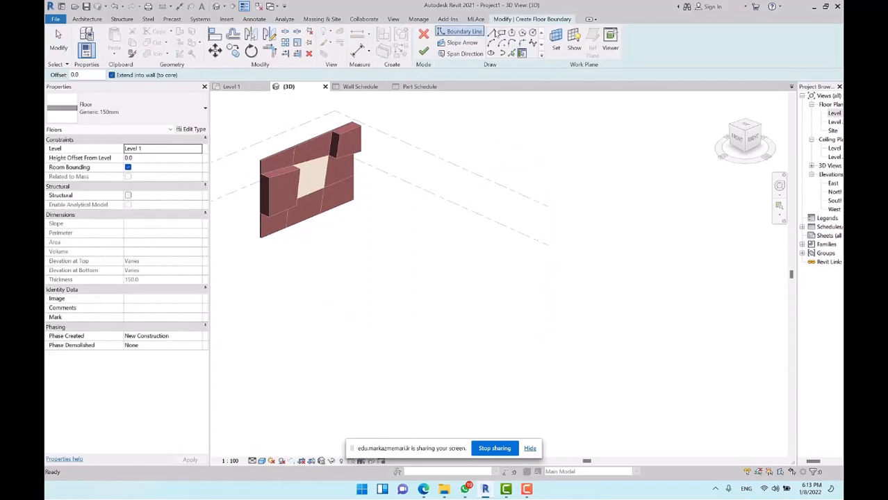
{"action": "left_click", "coordinate": [502, 32]}
{"action": "left_click", "coordinate": [415, 226]}
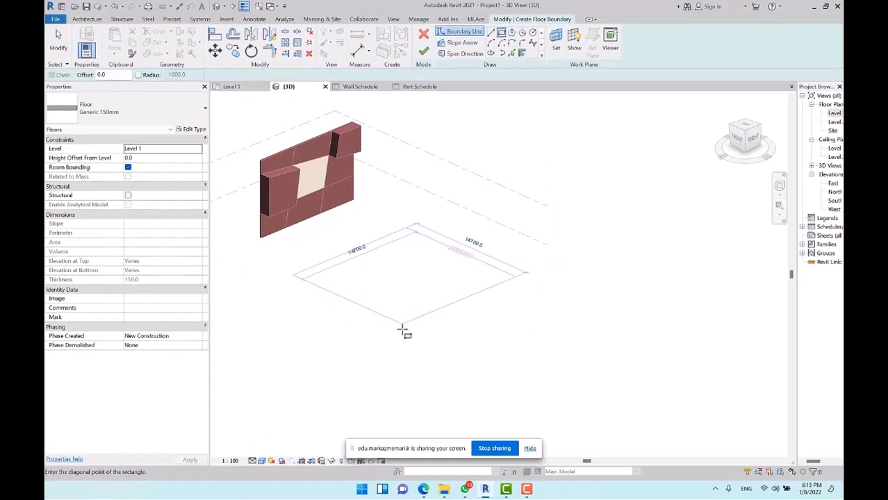
{"action": "left_click", "coordinate": [402, 339]}
{"action": "left_click", "coordinate": [423, 51]}
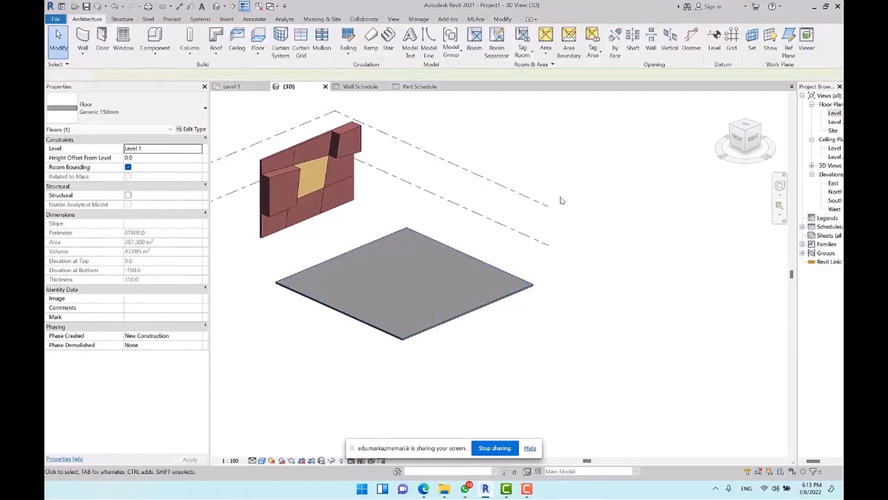
Create a part from the new floor and divide it into four pieces with two crossing sketch lines.
{"action": "left_click", "coordinate": [480, 261]}
{"action": "left_click", "coordinate": [384, 51]}
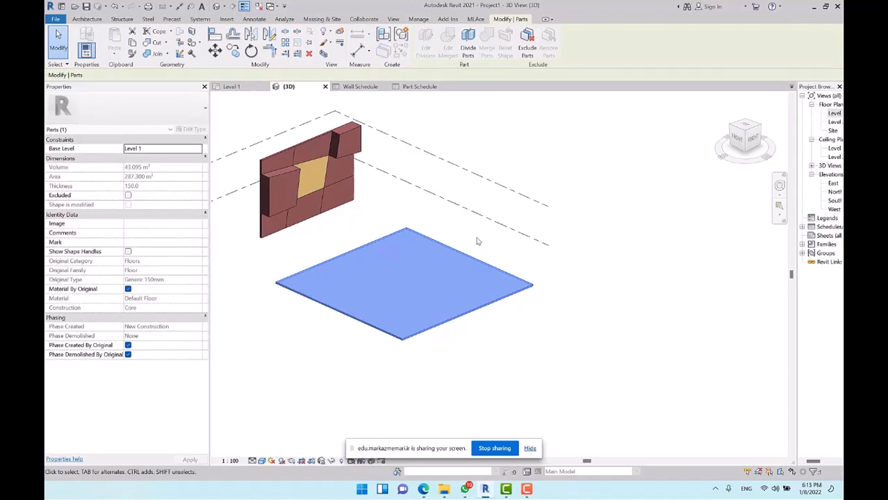
{"action": "left_click", "coordinate": [467, 42]}
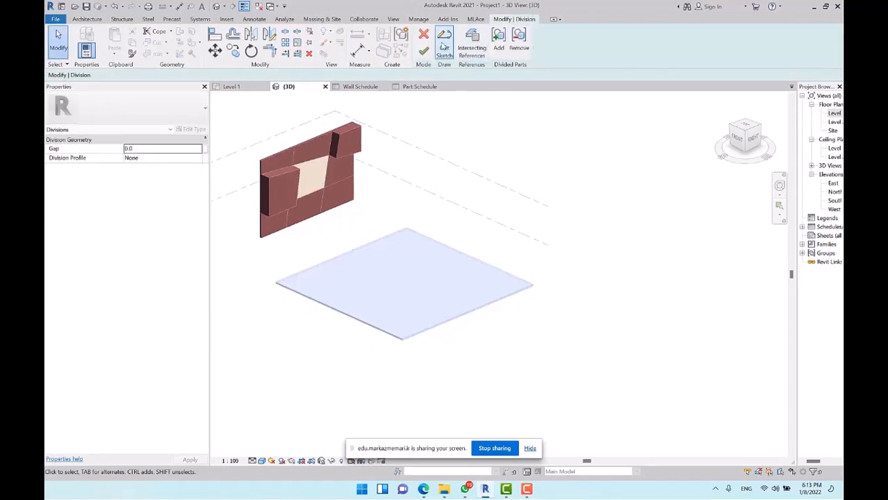
{"action": "left_click", "coordinate": [445, 49]}
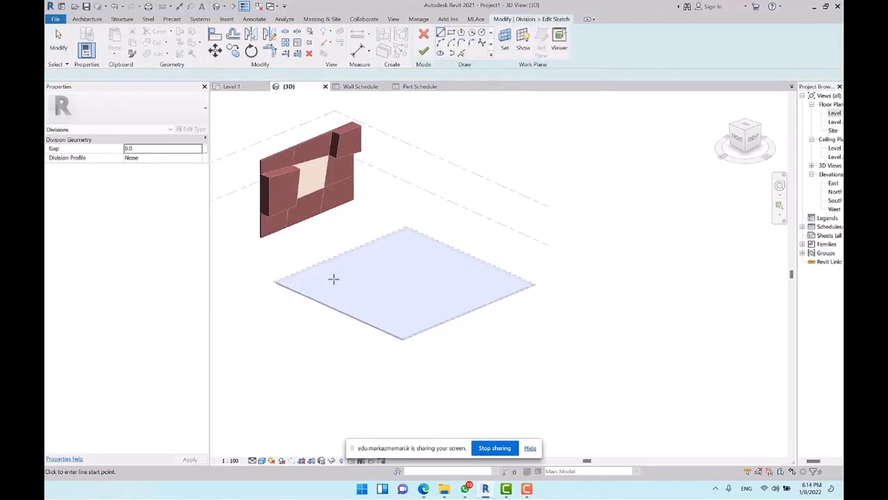
{"action": "left_click", "coordinate": [348, 344]}
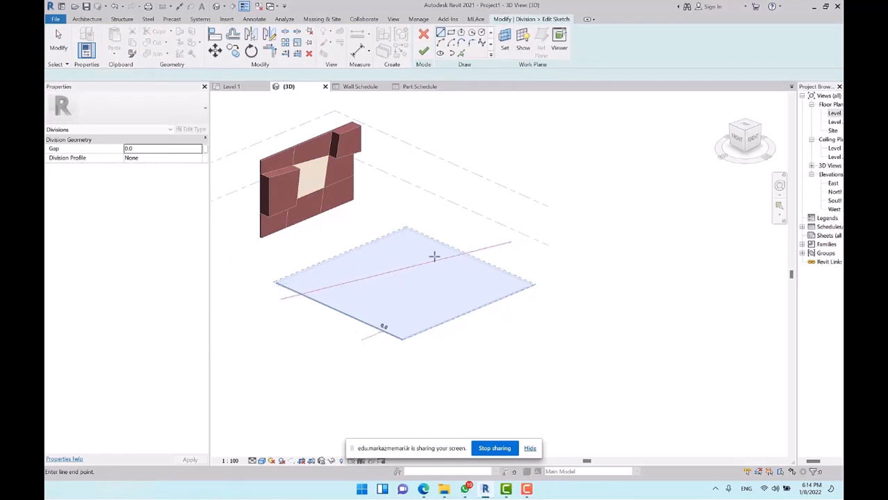
{"action": "left_click", "coordinate": [446, 226]}
{"action": "left_click", "coordinate": [424, 50]}
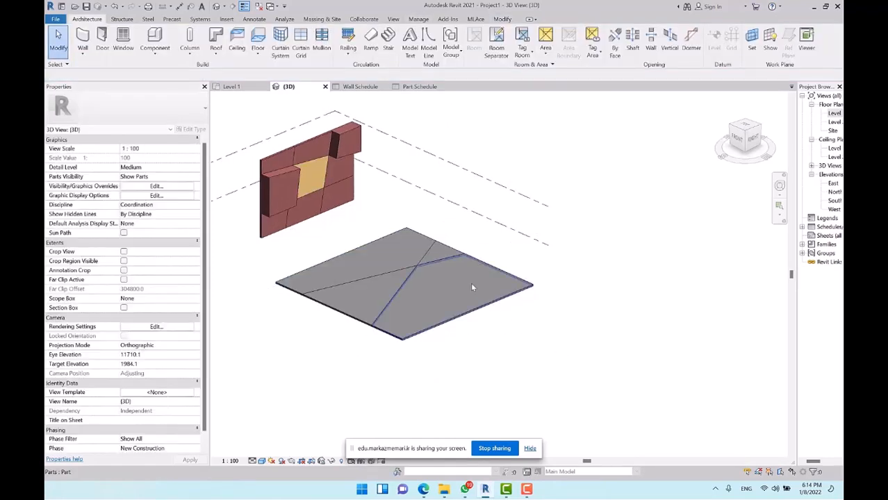
Show the shape handles of the largest floor part, on the side away from the wall, and pull its top face upward to thicken it.
{"action": "left_click", "coordinate": [471, 282]}
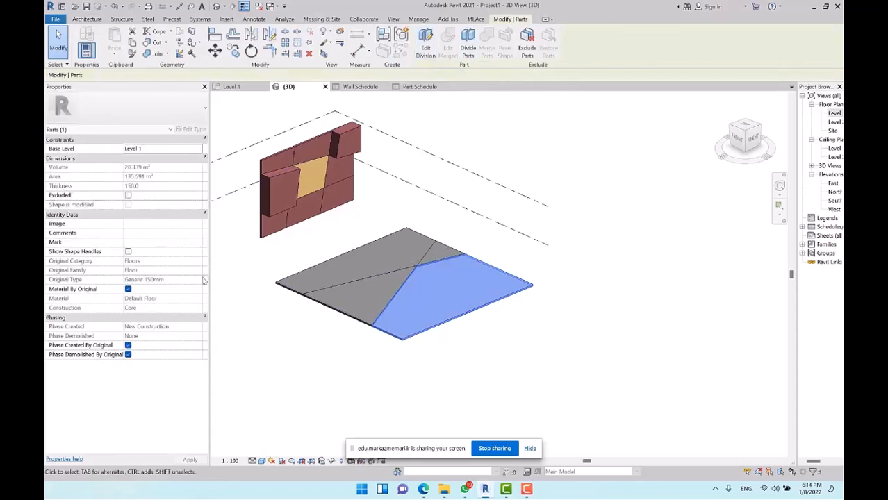
{"action": "left_click", "coordinate": [127, 251]}
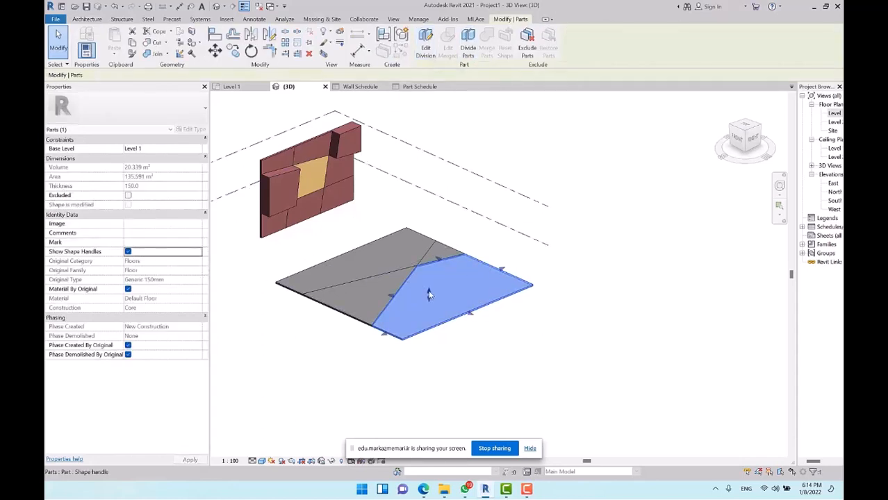
{"action": "left_click_drag", "start_coordinate": [434, 281], "coordinate": [434, 279]}
{"action": "left_click", "coordinate": [567, 316]}
Show the shape handles of the floor part nearest the wall and raise its top face into a thick block.
{"action": "left_click", "coordinate": [347, 266]}
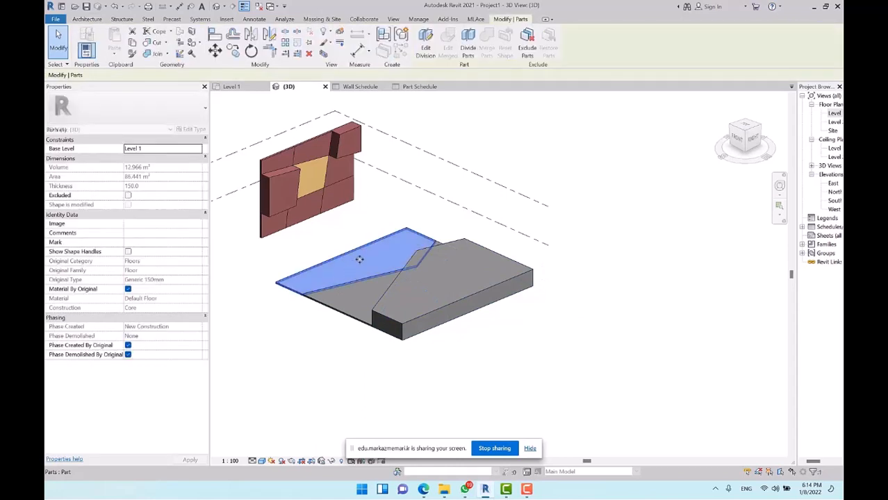
{"action": "left_click", "coordinate": [128, 252]}
{"action": "left_click_drag", "start_coordinate": [365, 269], "coordinate": [367, 238]}
{"action": "left_click", "coordinate": [556, 323]}
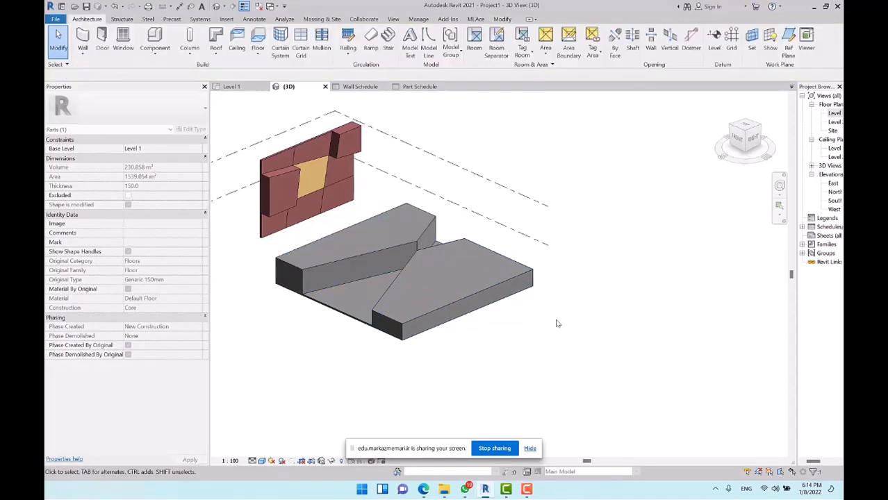
Sort the part schedule by Original Category in ascending order, with a footer of totals and a blank line for each category.
{"action": "scroll", "coordinate": [557, 324], "scroll_direction": "down", "scroll_amount": 3}
{"action": "left_click", "coordinate": [417, 86]}
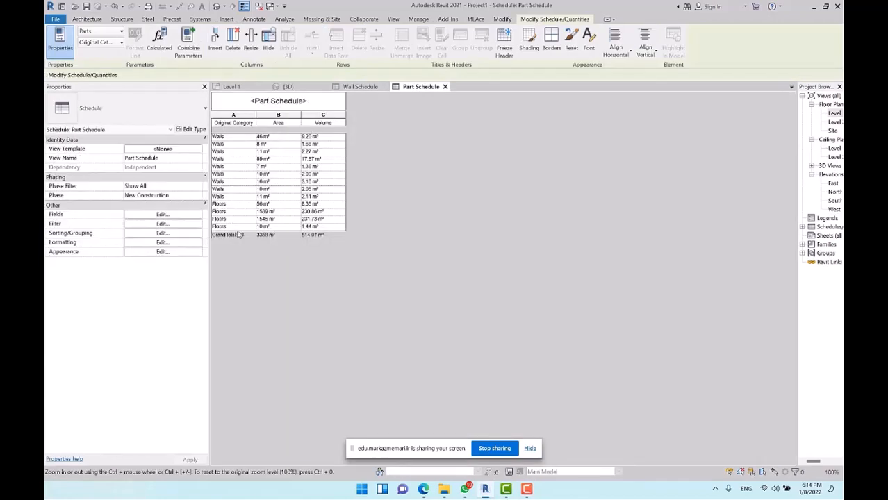
{"action": "left_click", "coordinate": [162, 214]}
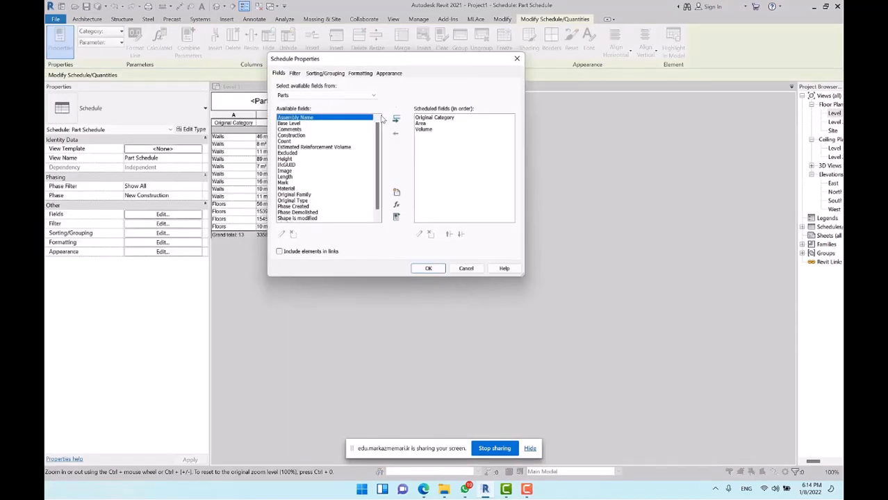
{"action": "left_click", "coordinate": [326, 74]}
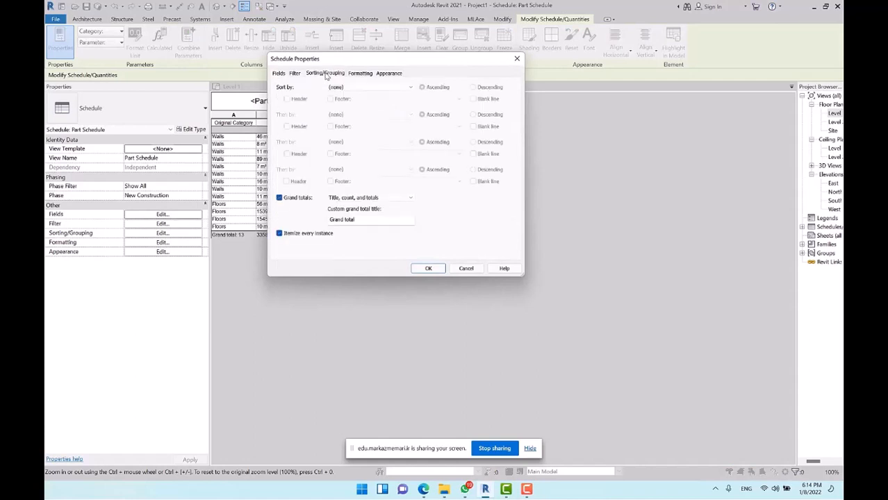
{"action": "left_click", "coordinate": [359, 88]}
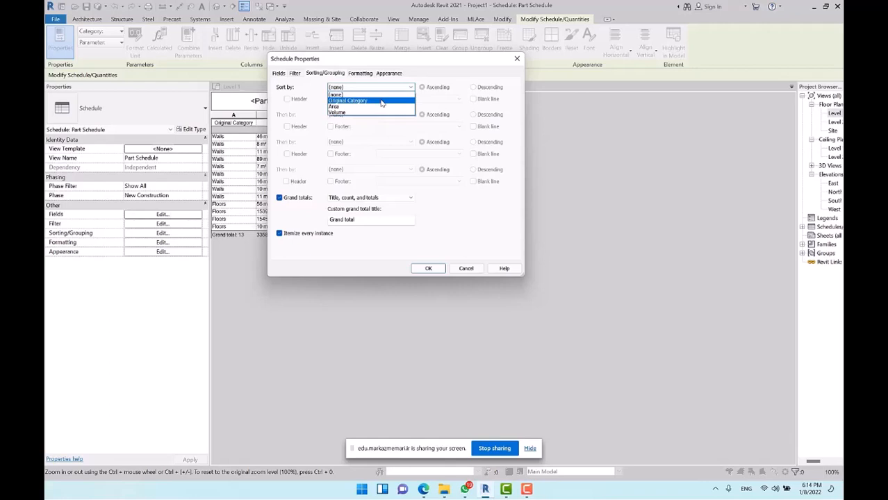
{"action": "left_click", "coordinate": [382, 101]}
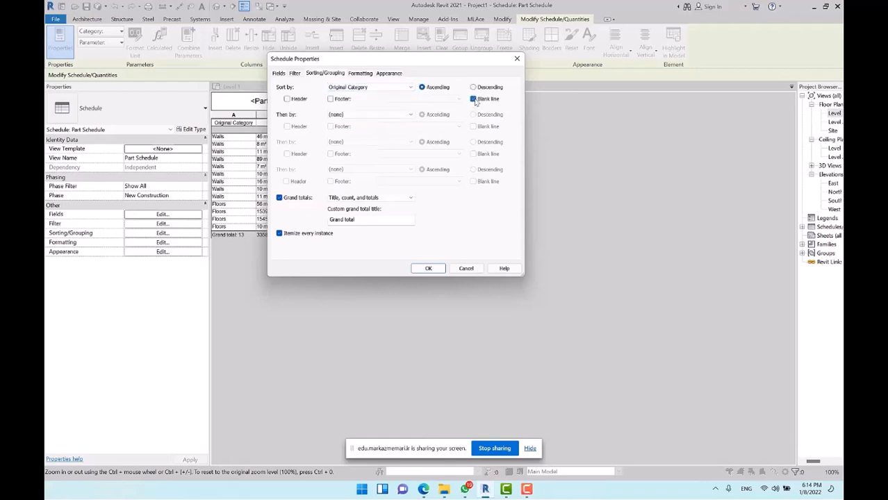
{"action": "left_click_drag", "start_coordinate": [435, 68], "coordinate": [639, 63]}
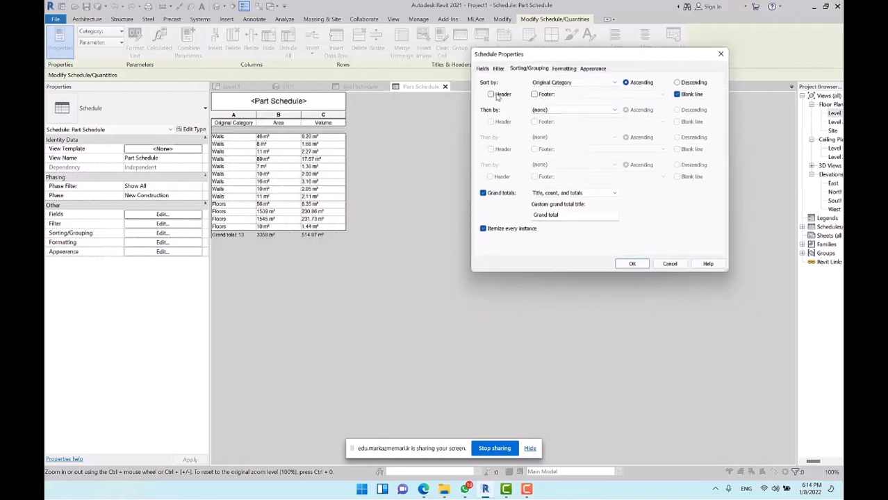
{"action": "left_click", "coordinate": [535, 94]}
{"action": "left_click", "coordinate": [632, 264]}
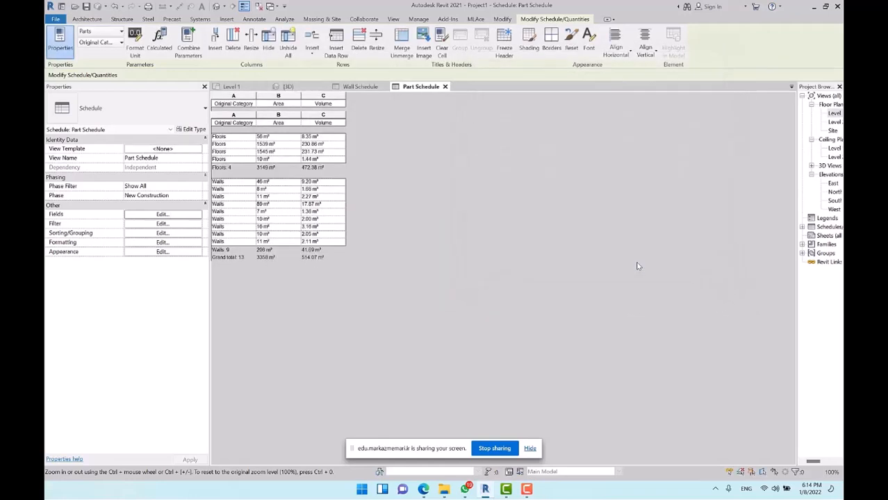